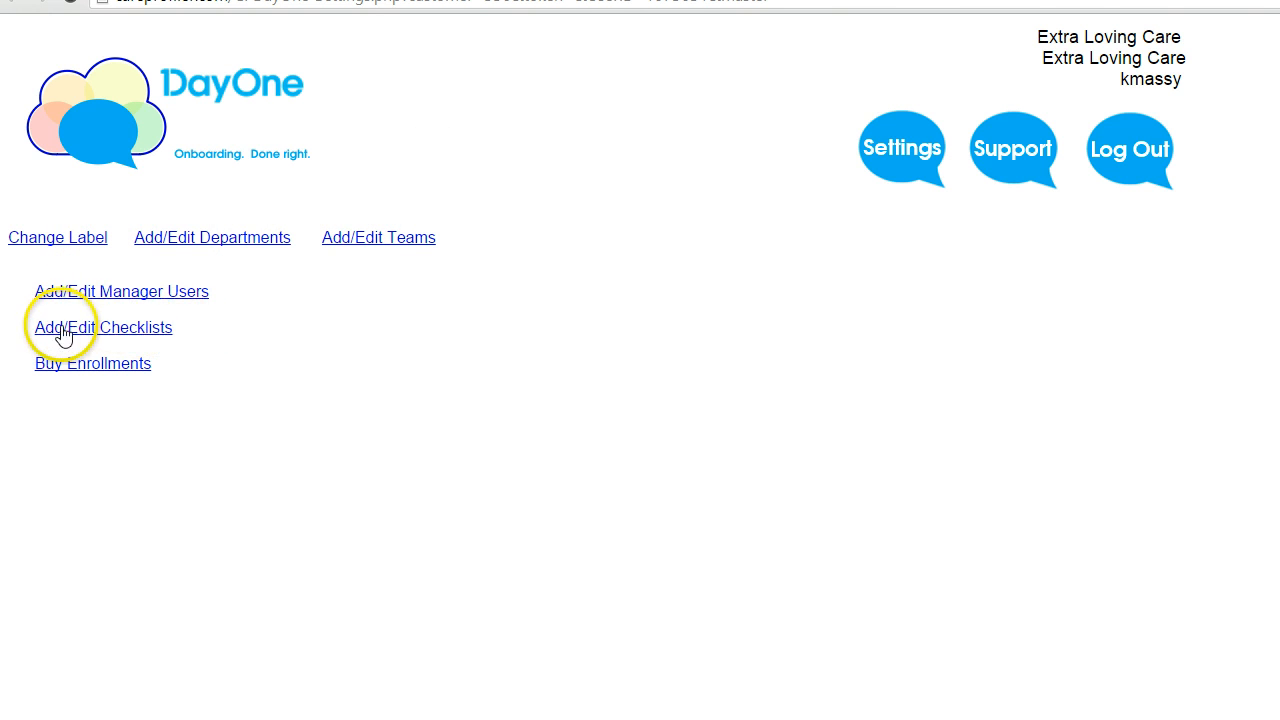
# Open the checklist editor and bring up the Section 1 tasks of the Documentation checklist.
pyautogui.click(122, 335)
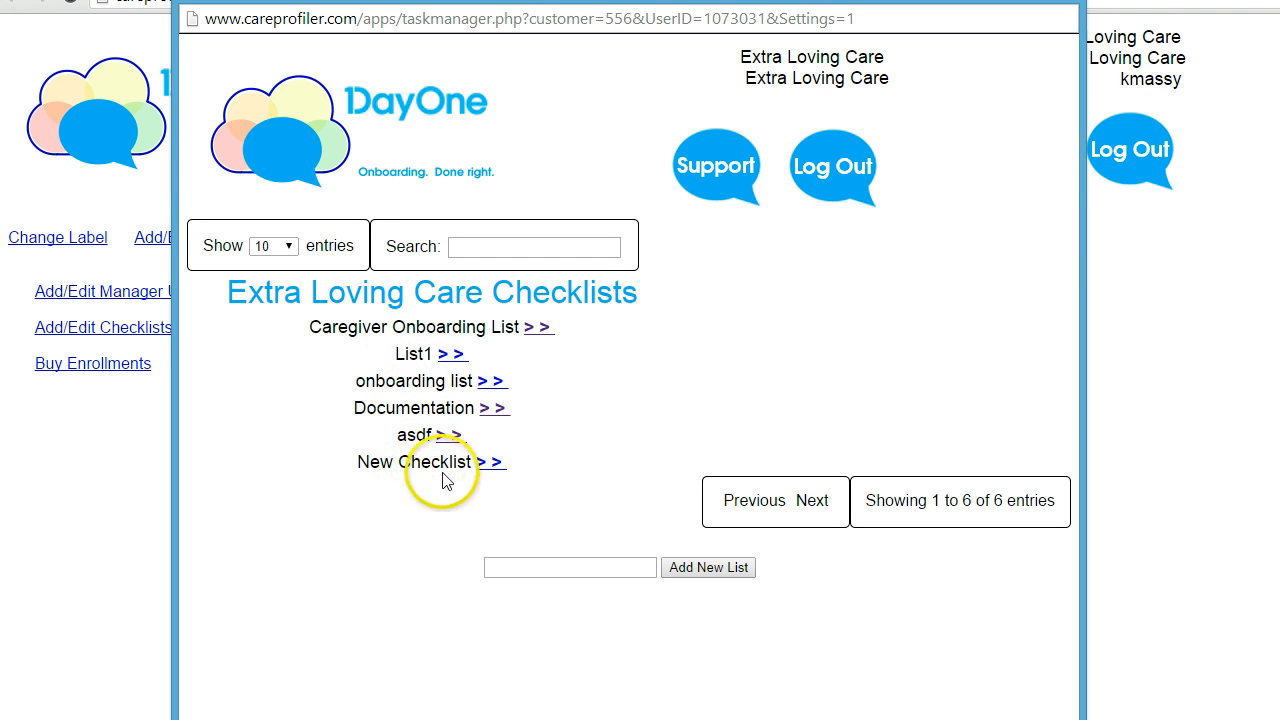
pyautogui.click(493, 412)
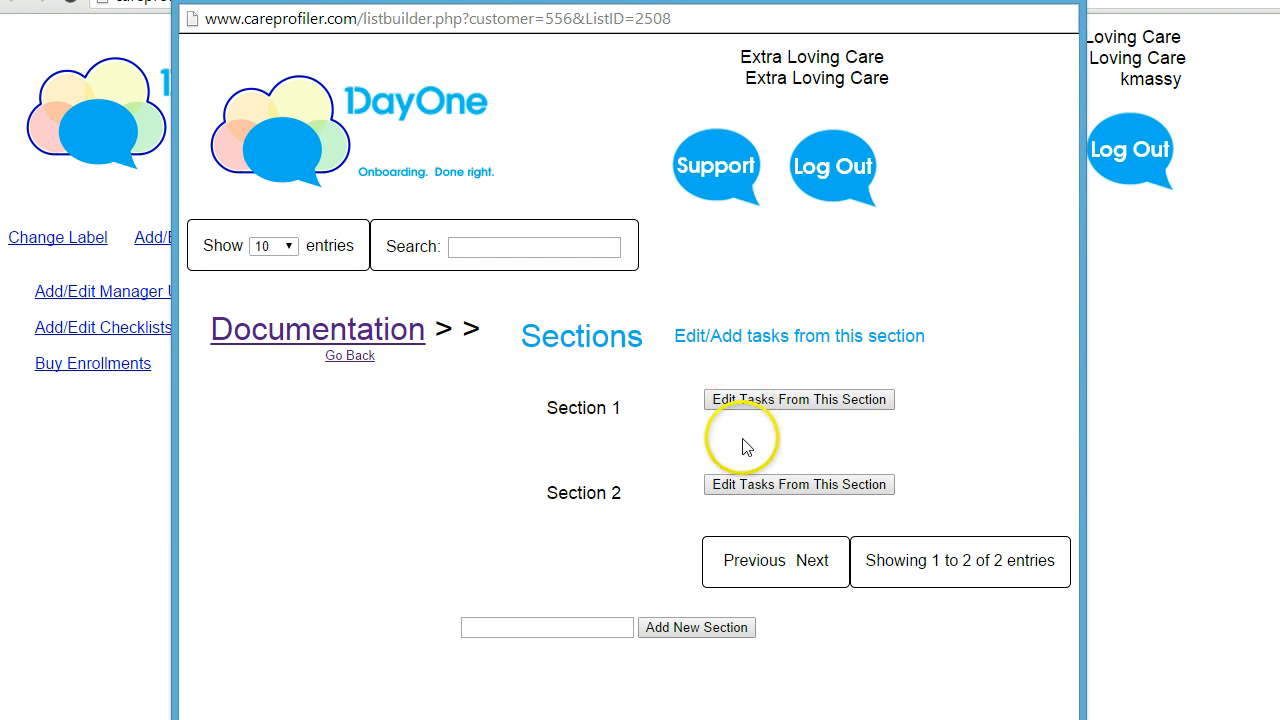
pyautogui.click(798, 400)
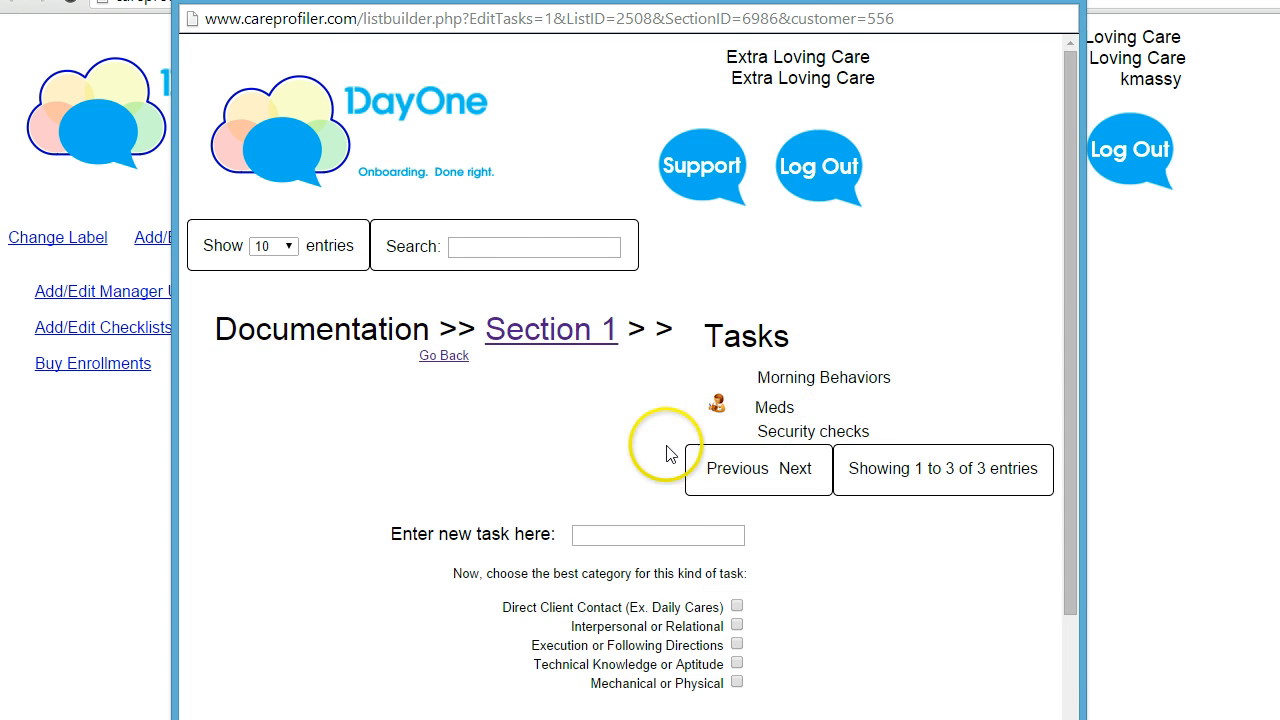
# Examine Section 1's existing tasks and the new-task form with its category and RN signature options.
pyautogui.scroll(-1, 657, 451)
pyautogui.scroll(1, 731, 397)
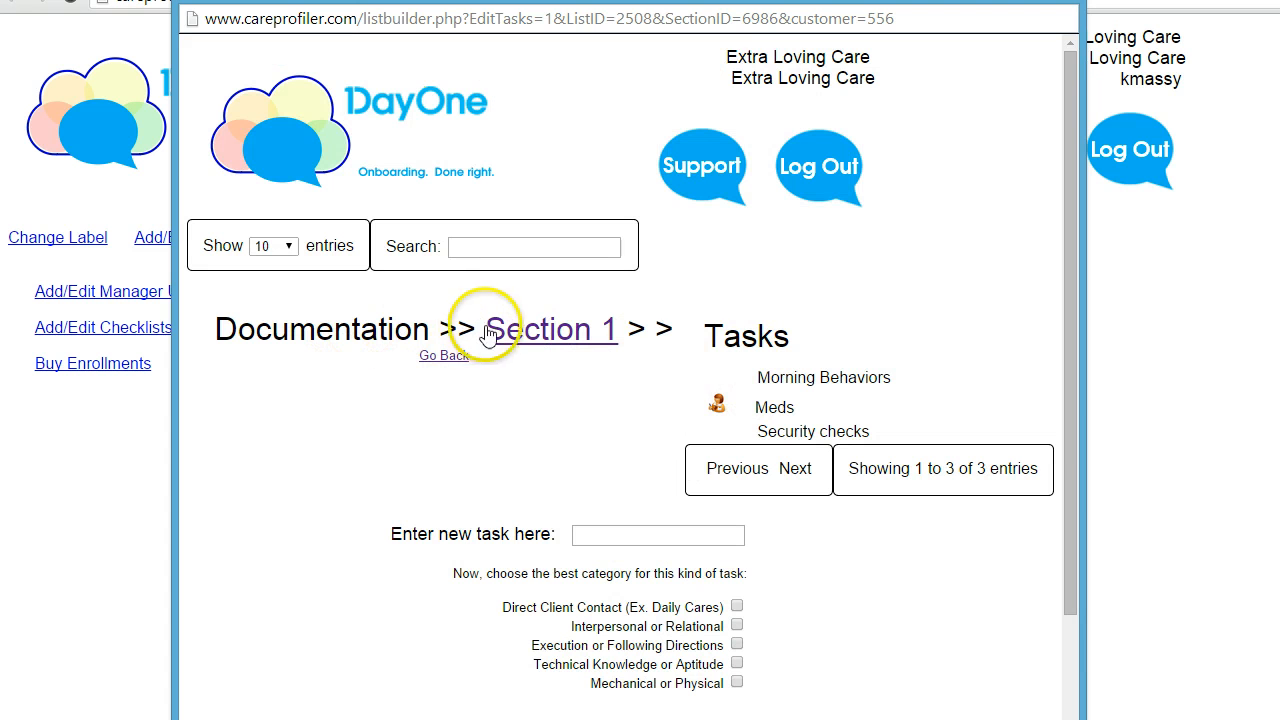
pyautogui.click(755, 393)
pyautogui.moveTo(755, 393); pyautogui.dragTo(885, 436)
pyautogui.click(585, 505)
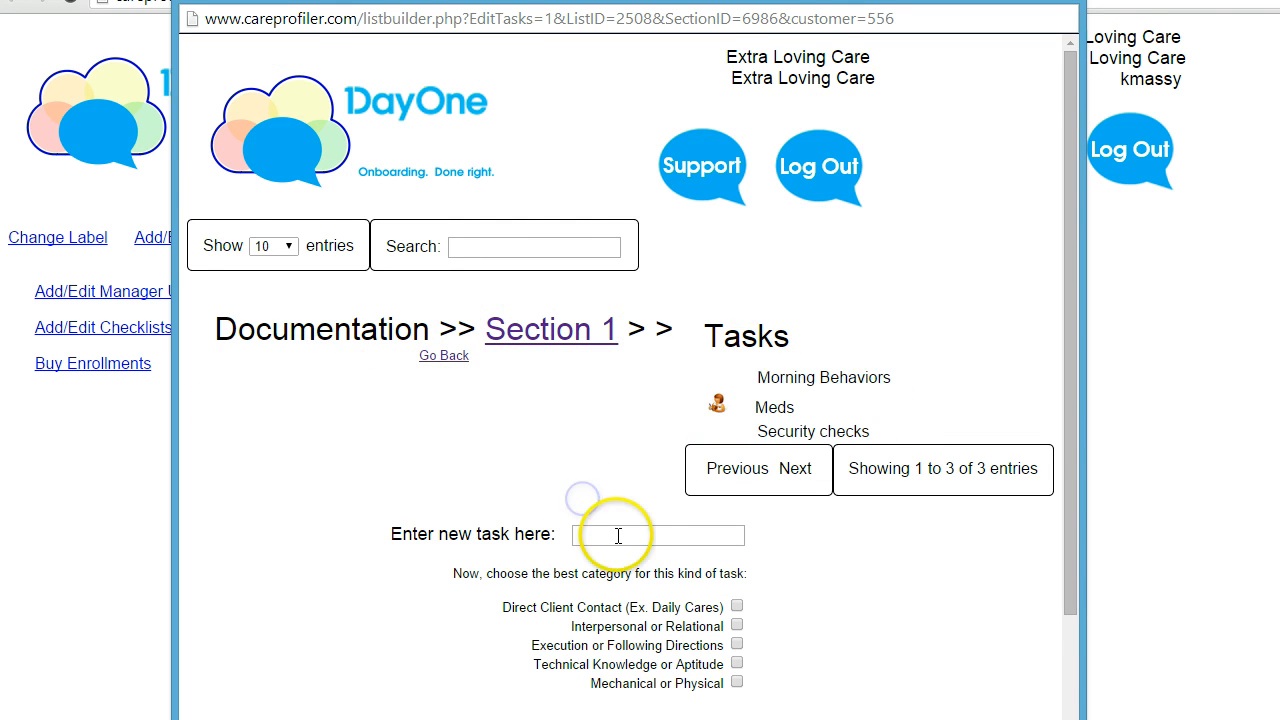
pyautogui.scroll(-1, 617, 534)
pyautogui.click(606, 434)
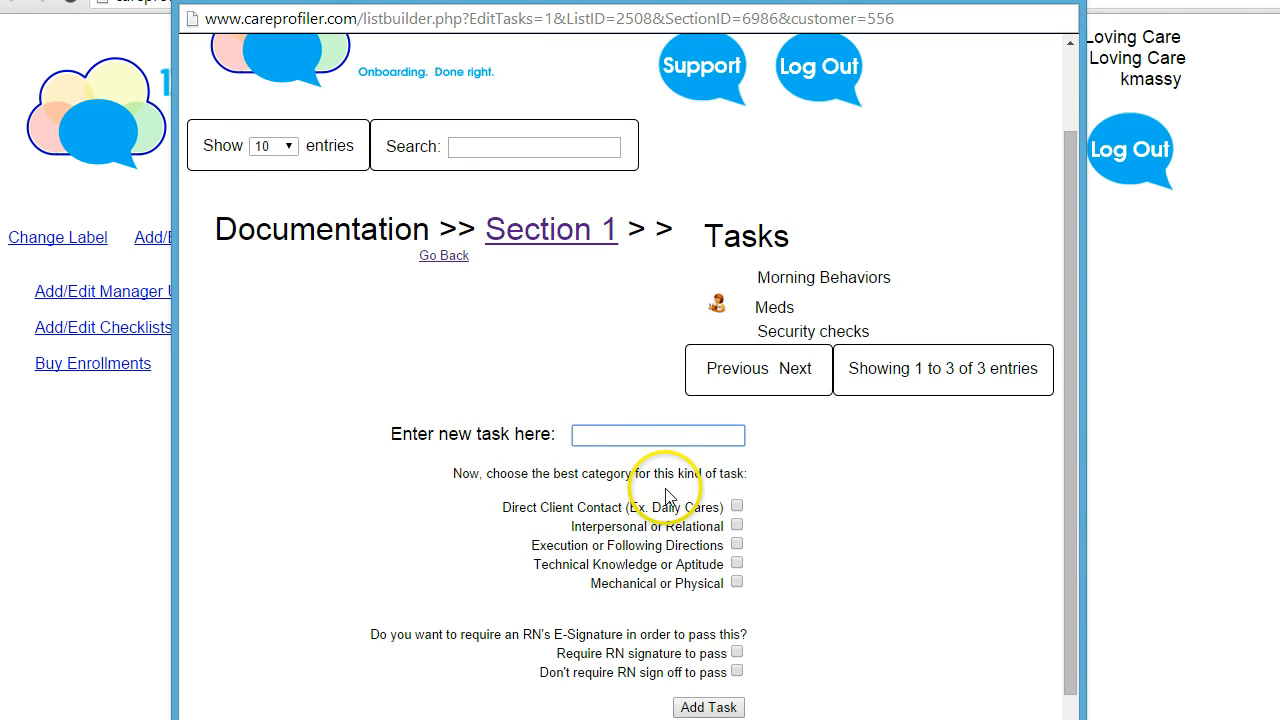
# Leave the Section 1 tasks and the Documentation checklist, returning to the overview of all checklists.
pyautogui.scroll(1, 665, 497)
pyautogui.click(448, 357)
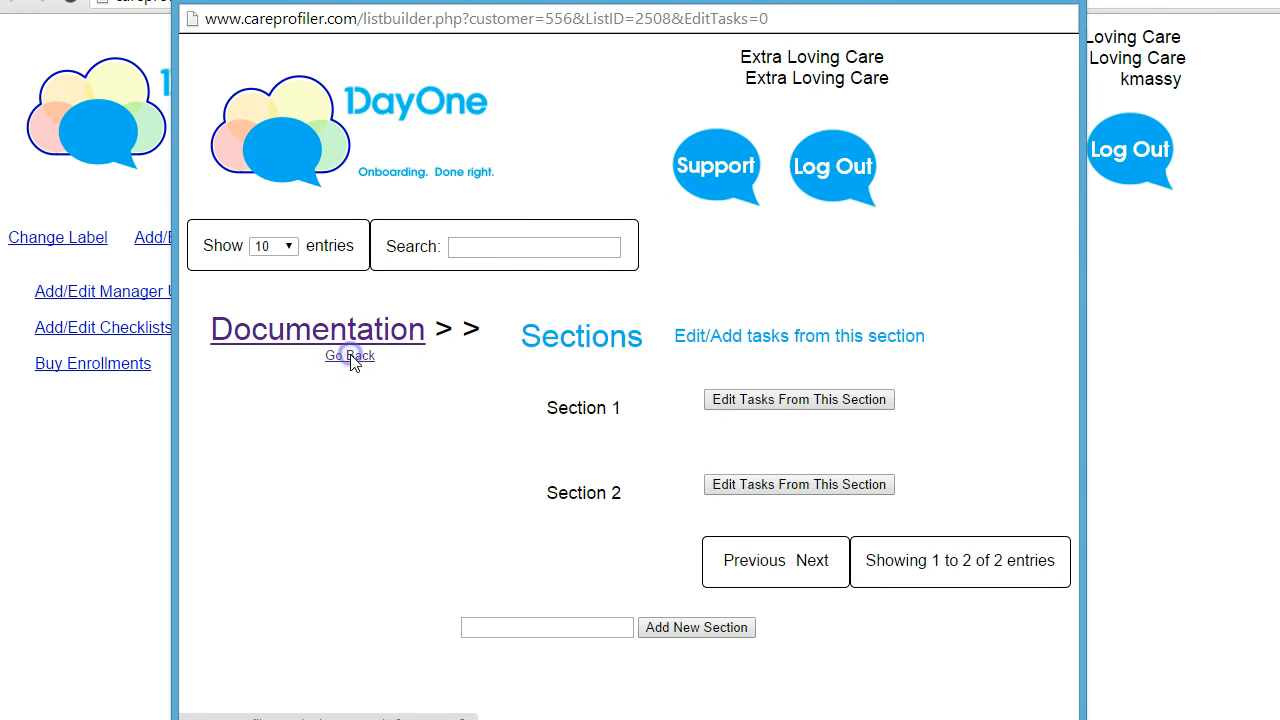
pyautogui.click(350, 357)
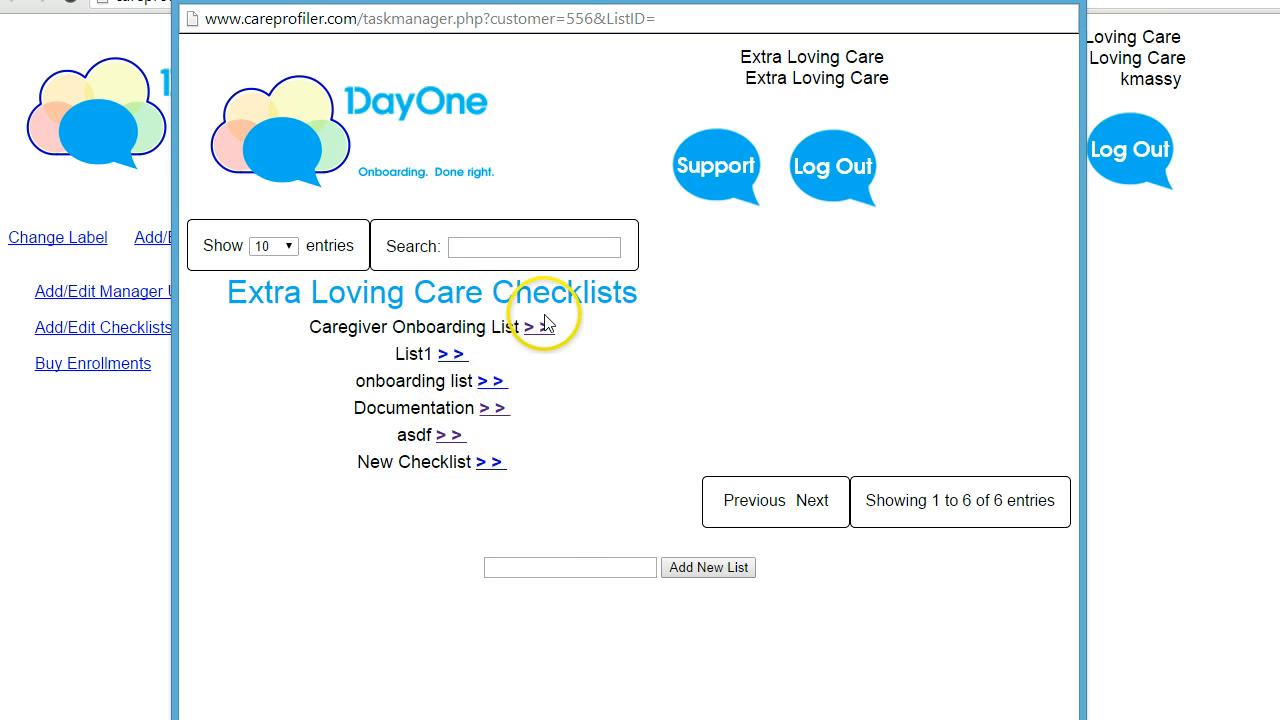
# Add a new checklist named Documention2 and open it for editing.
pyautogui.click(555, 567)
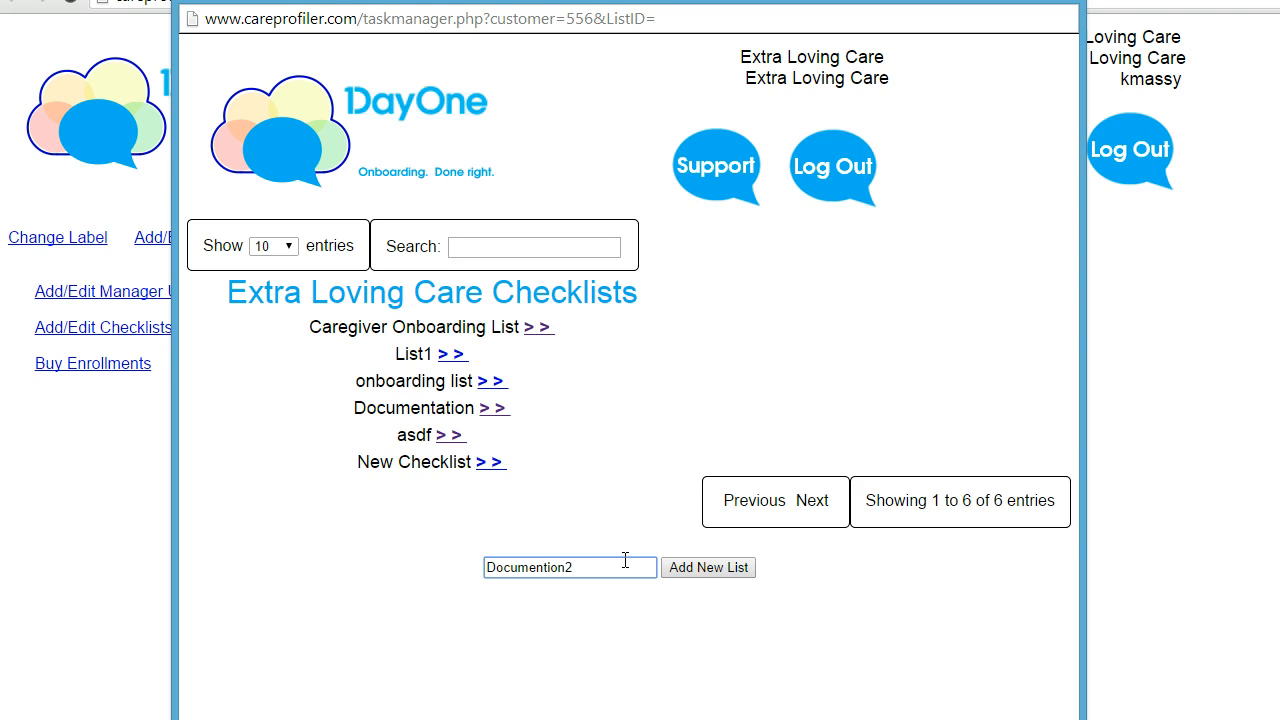
pyautogui.click(705, 570)
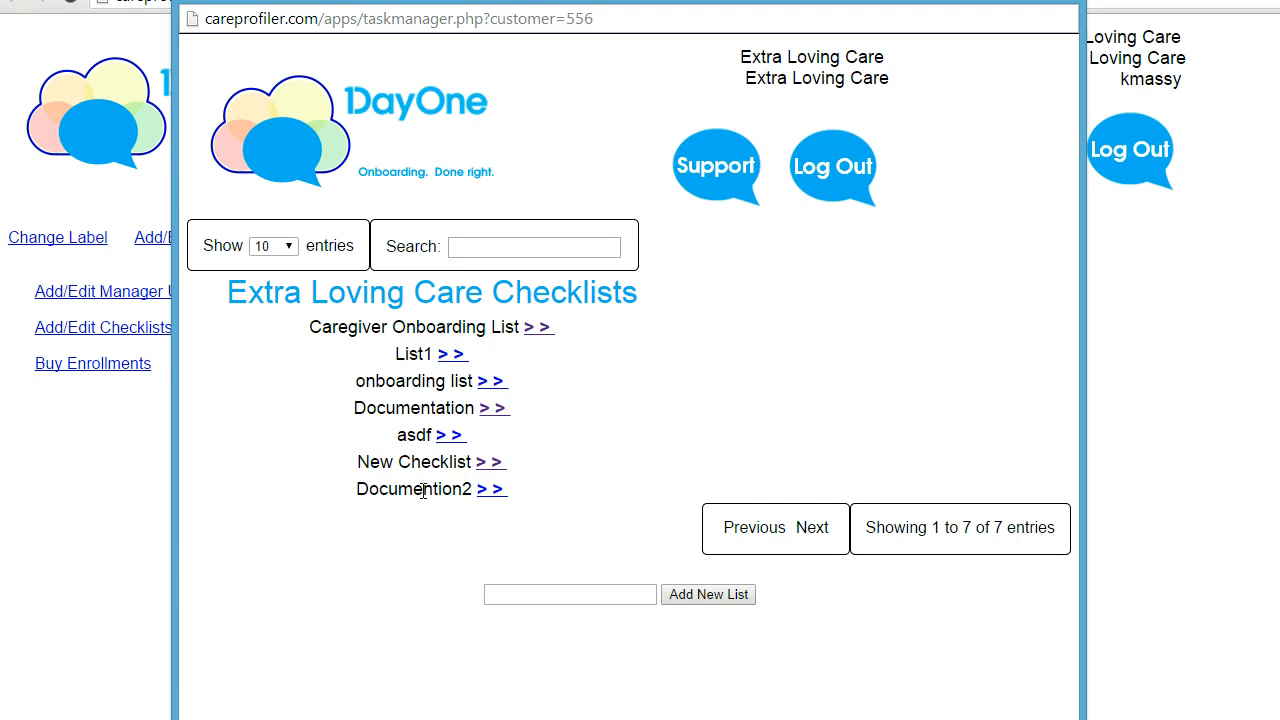
pyautogui.click(493, 490)
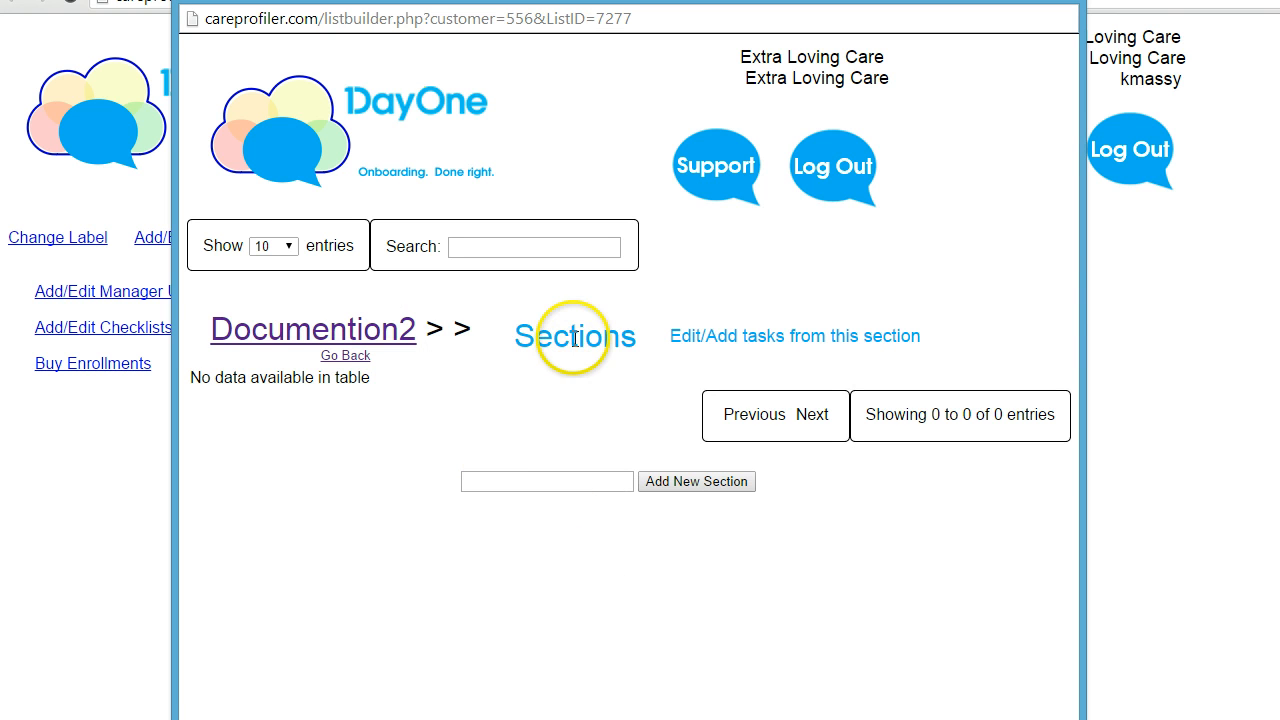
# Add three sections named Day 1, Day 2 and Day 3 to the Documention2 checklist.
pyautogui.click(579, 479)
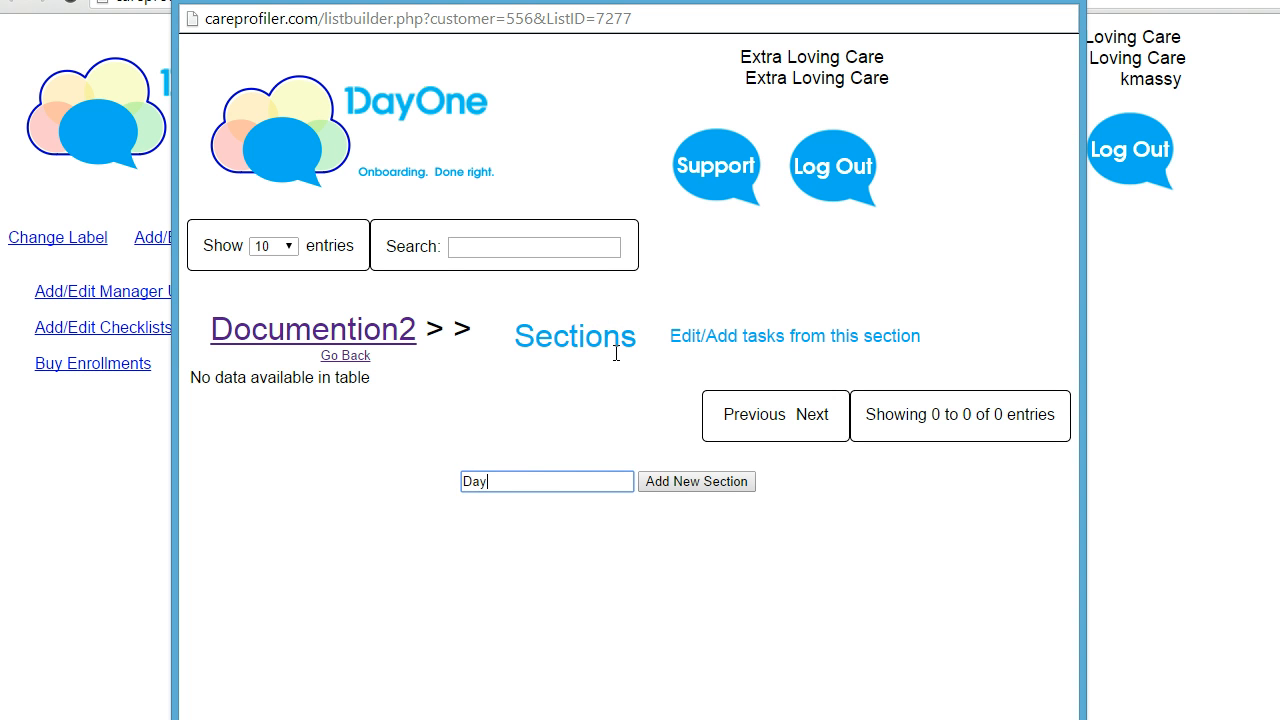
pyautogui.click(686, 482)
pyautogui.click(601, 540)
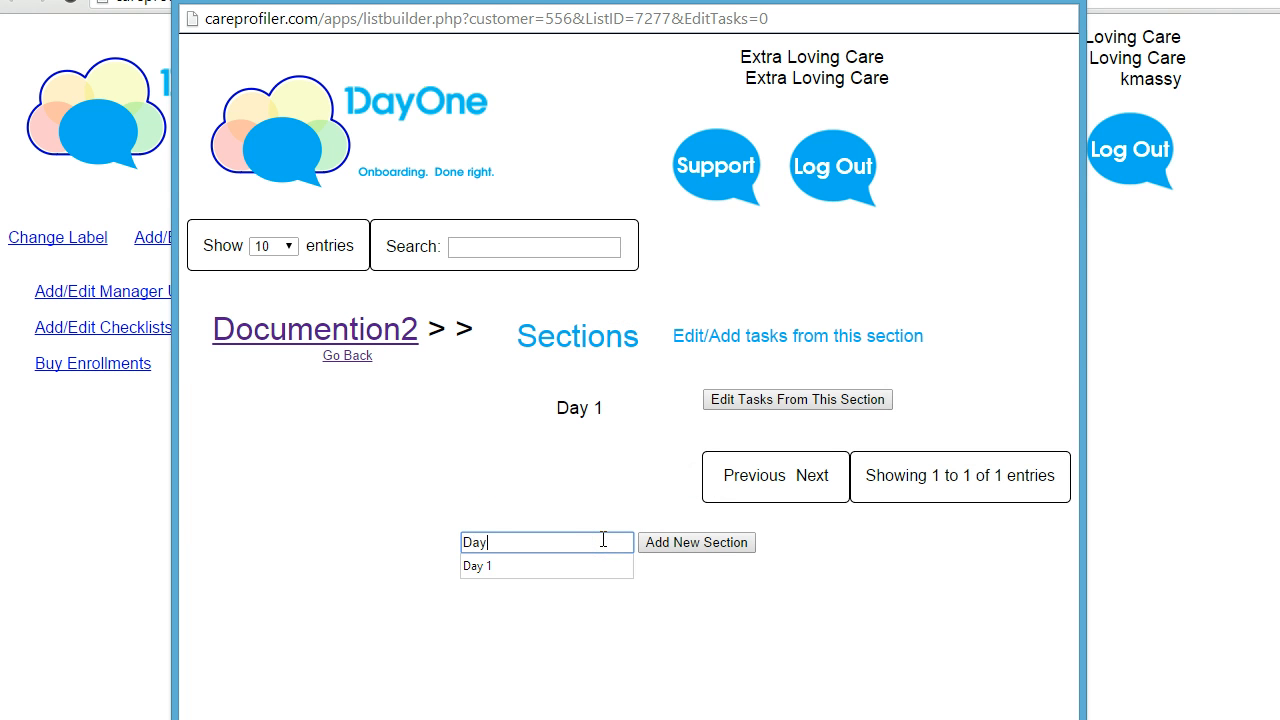
pyautogui.click(704, 542)
pyautogui.click(590, 624)
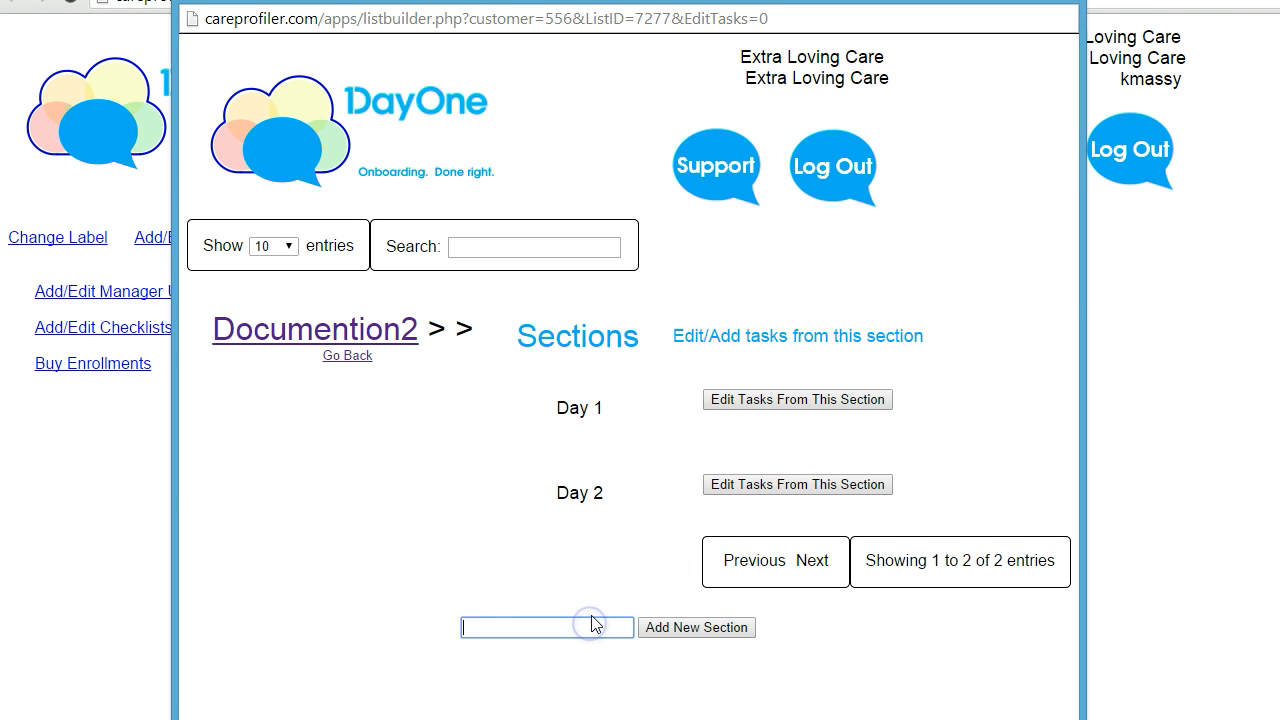
pyautogui.click(663, 627)
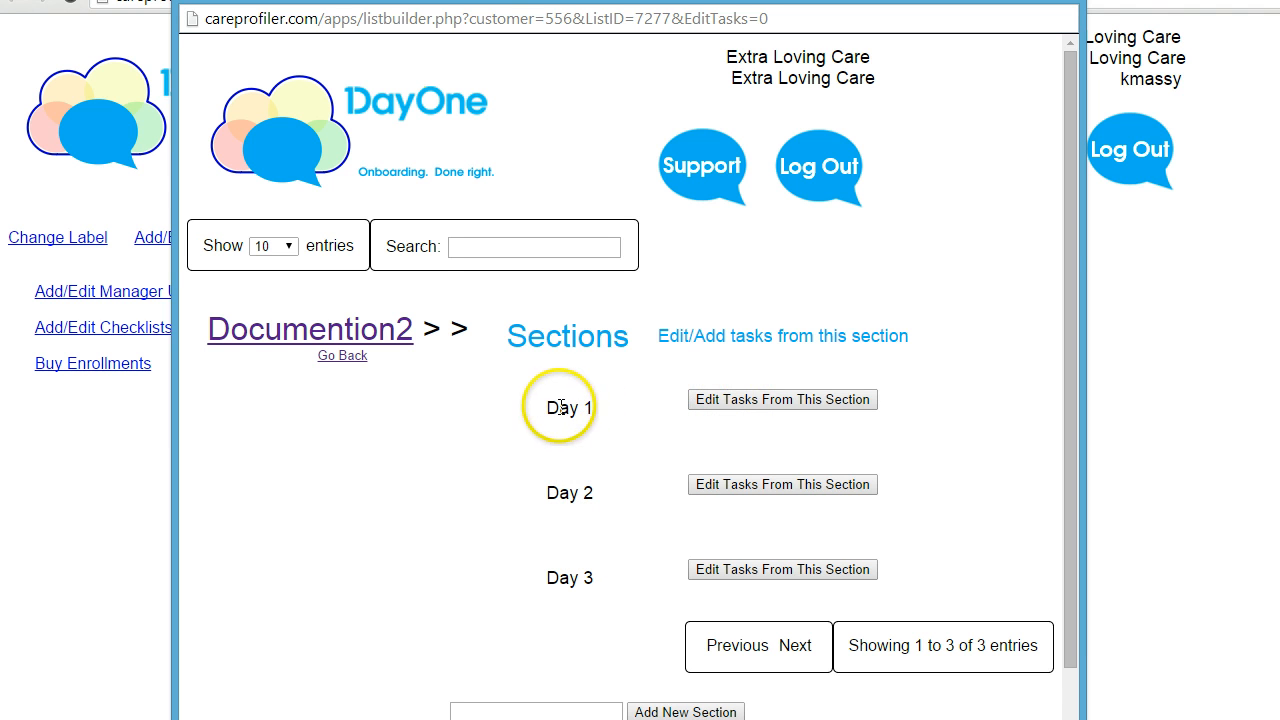
# Add a Daily Activities task to the Day 1 section in the Execution or Following Directions category.
pyautogui.click(781, 400)
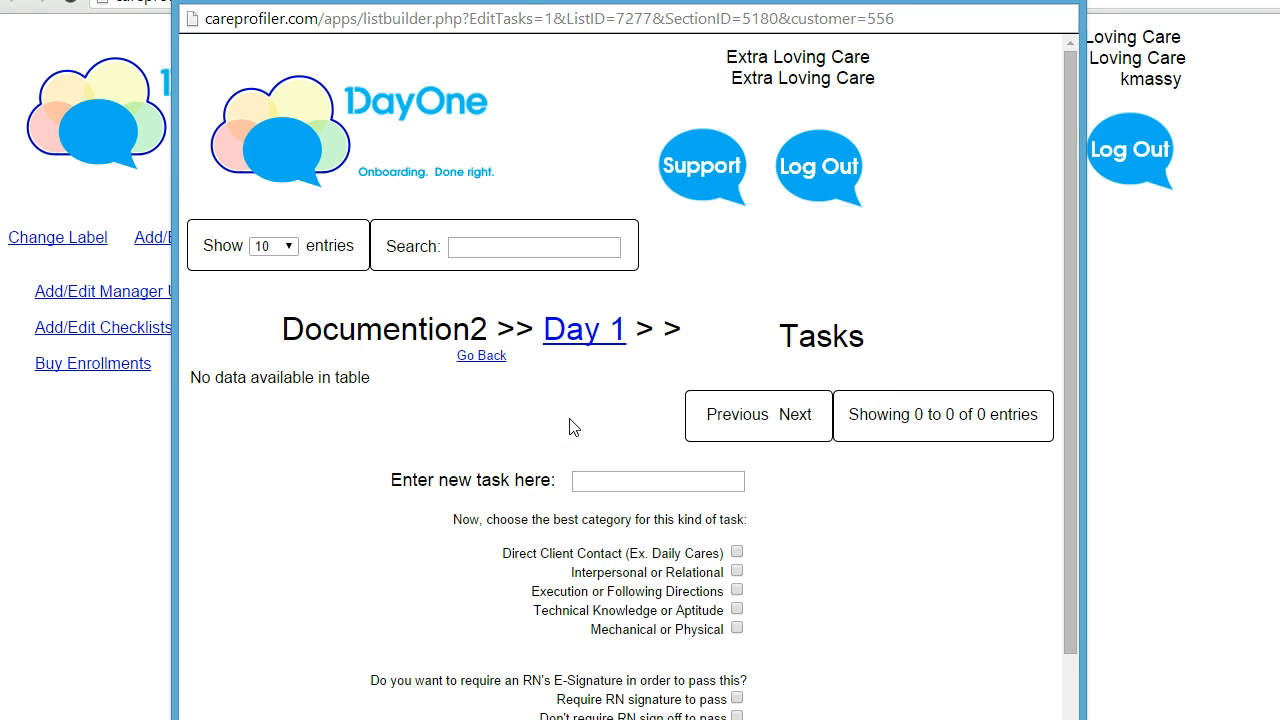
pyautogui.click(568, 450)
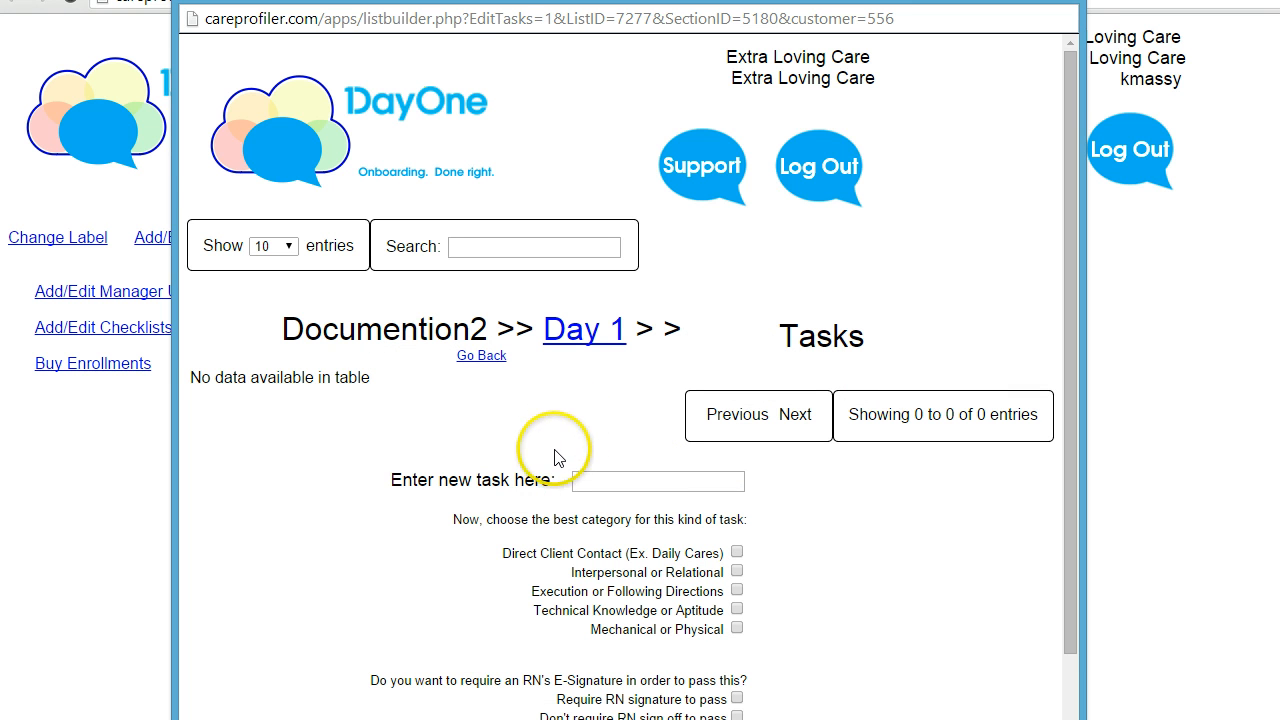
pyautogui.scroll(-1, 566, 436)
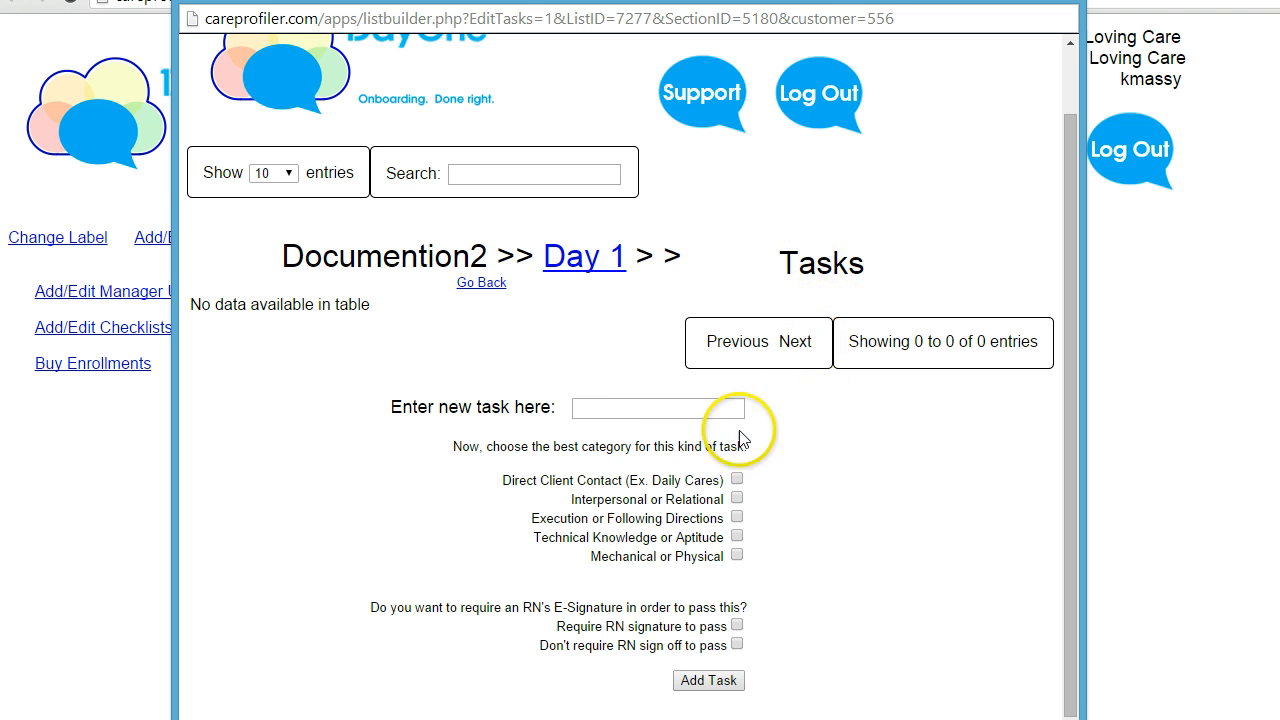
pyautogui.click(589, 407)
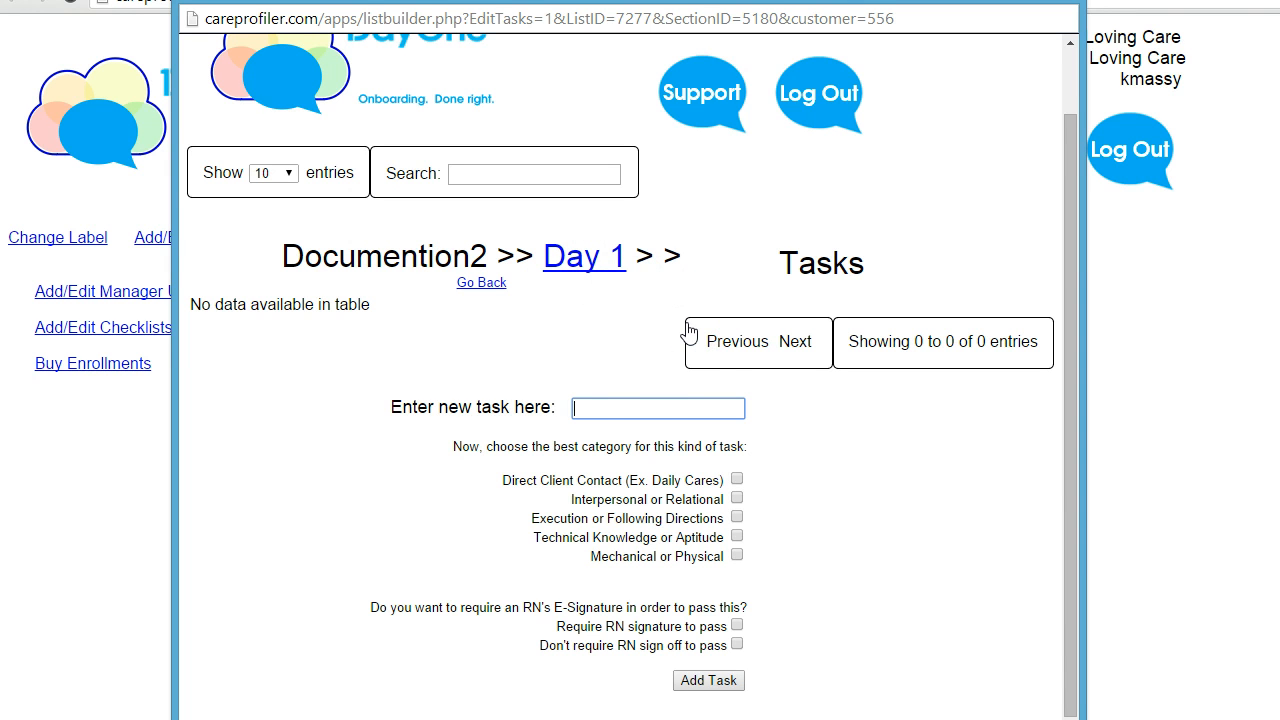
pyautogui.click(635, 407)
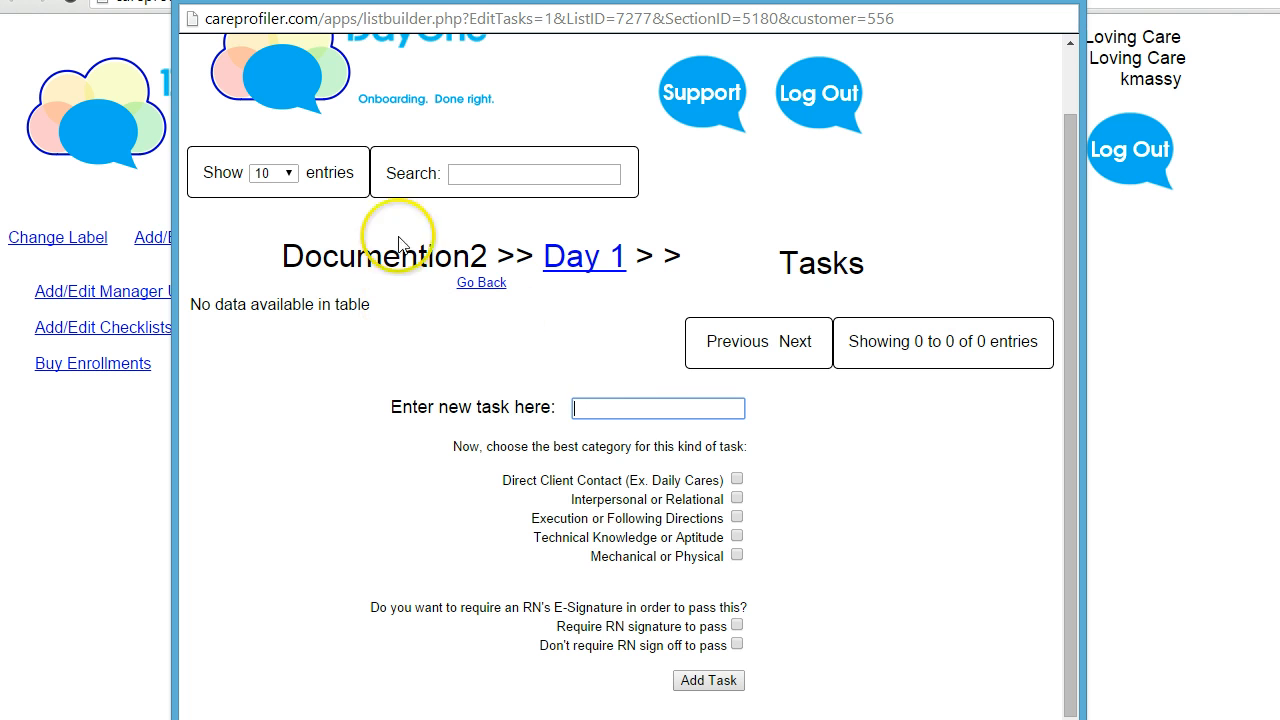
pyautogui.click(639, 408)
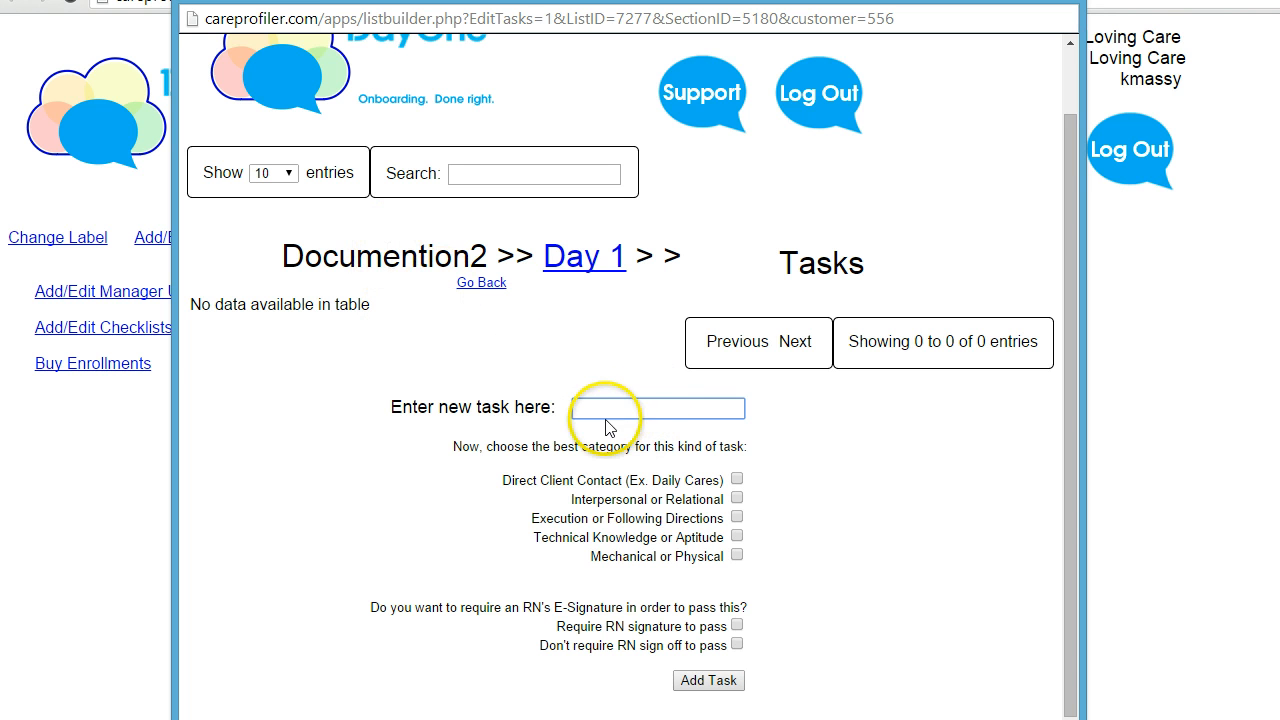
pyautogui.click(614, 409)
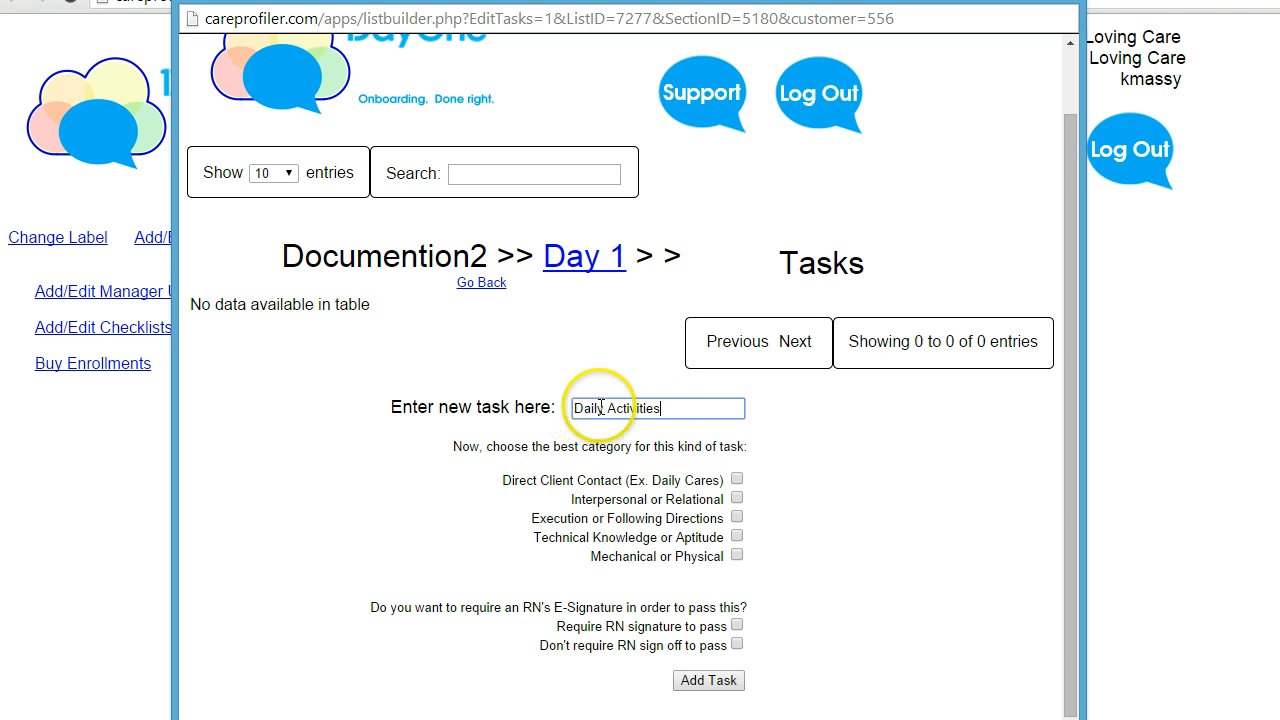
pyautogui.click(651, 409)
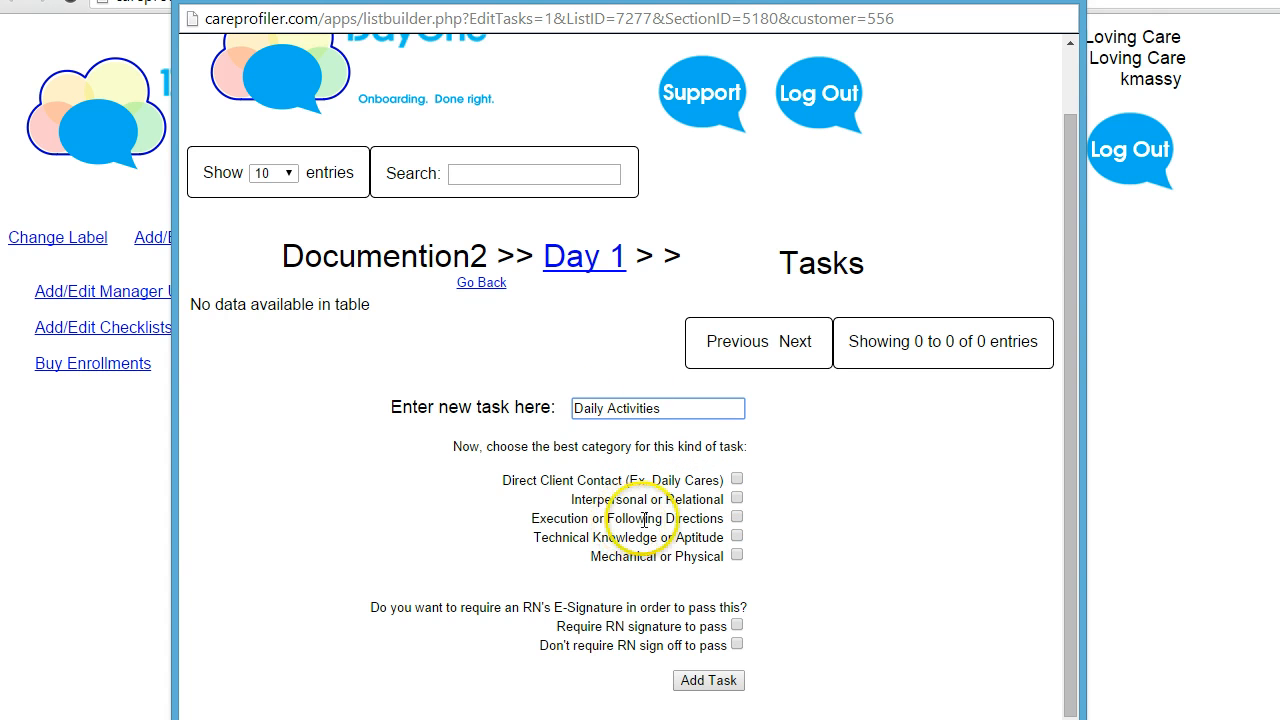
pyautogui.click(737, 519)
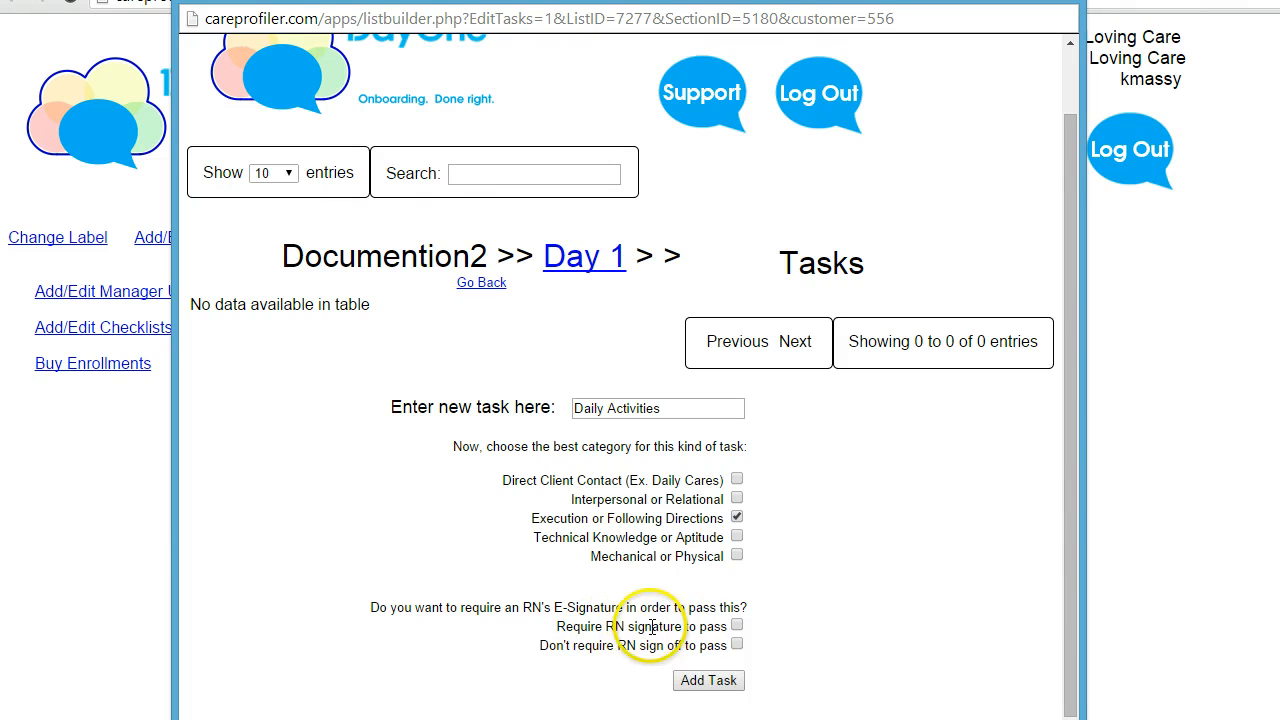
pyautogui.click(722, 688)
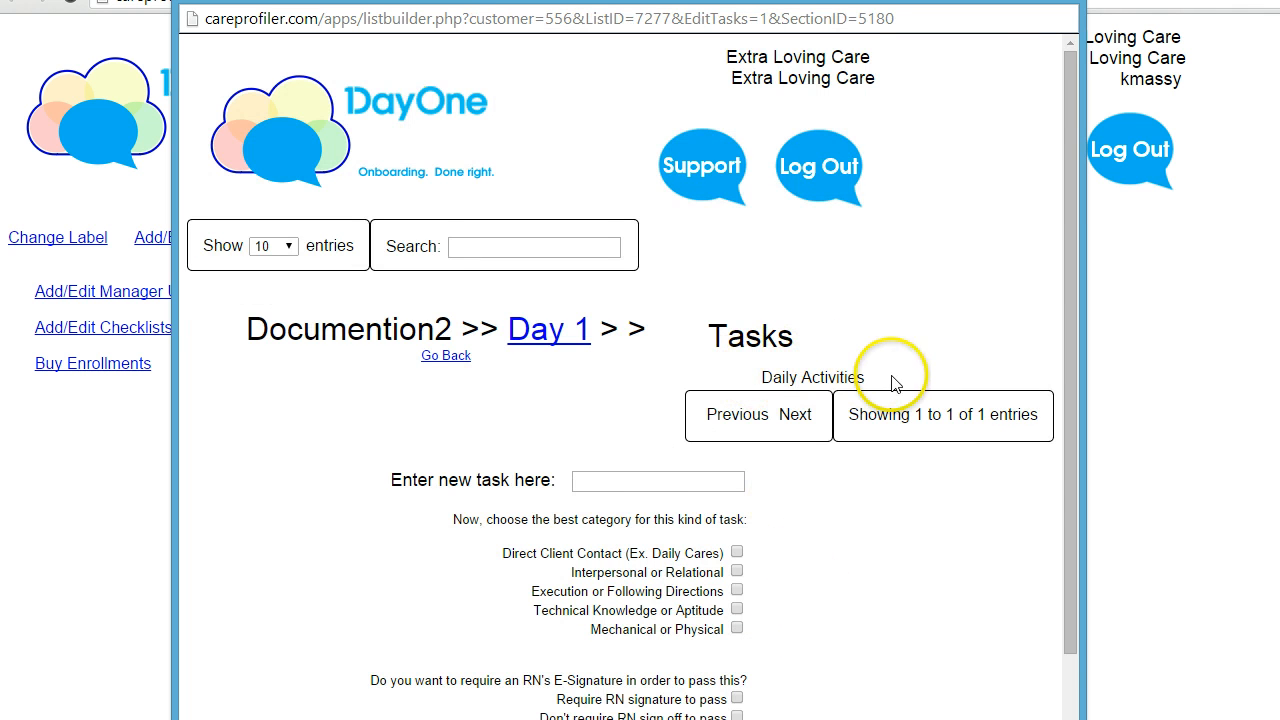
# Add a Meals task to Day 1 in the Interpersonal or Relational category, requiring an RN signature.
pyautogui.click(657, 479)
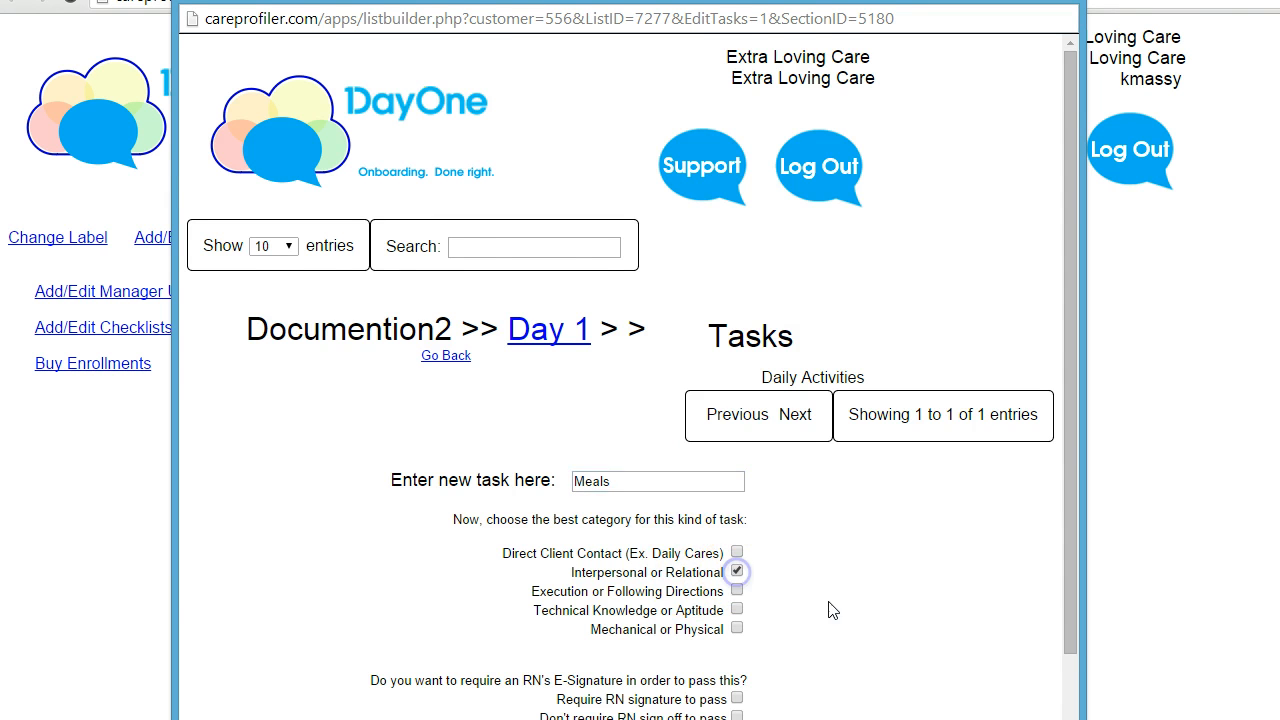
pyautogui.scroll(-1, 833, 610)
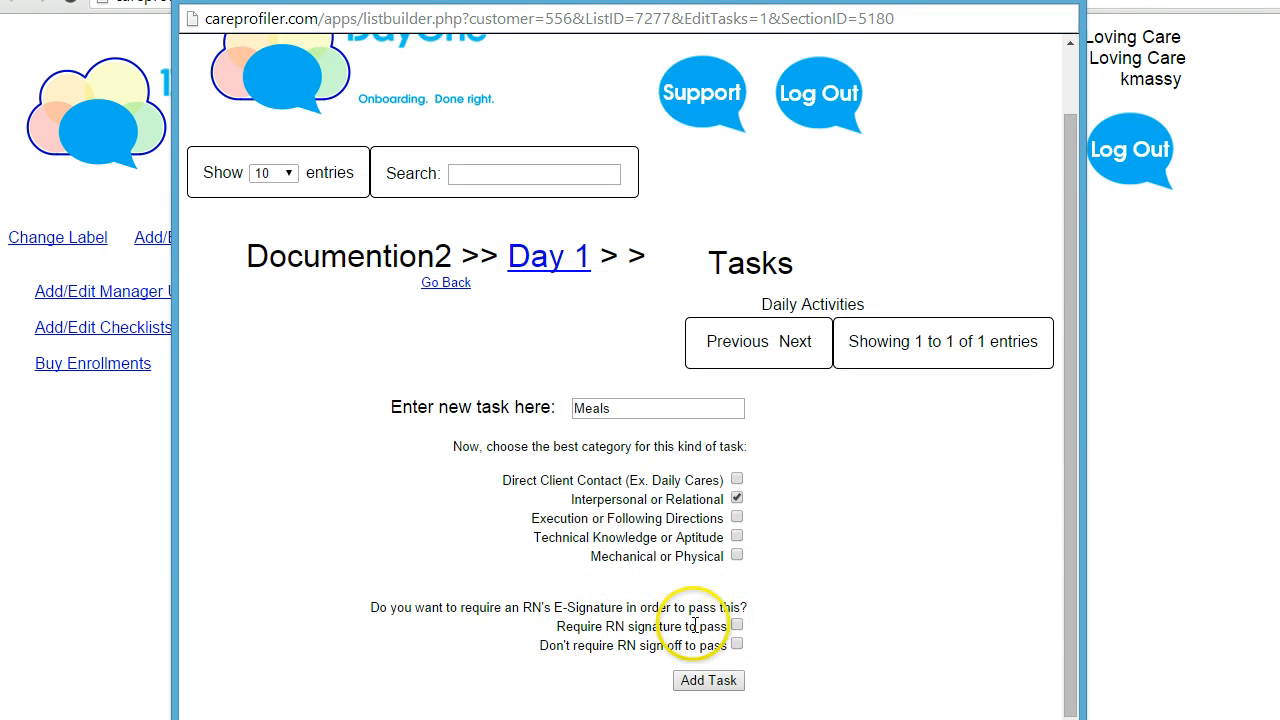
pyautogui.click(710, 680)
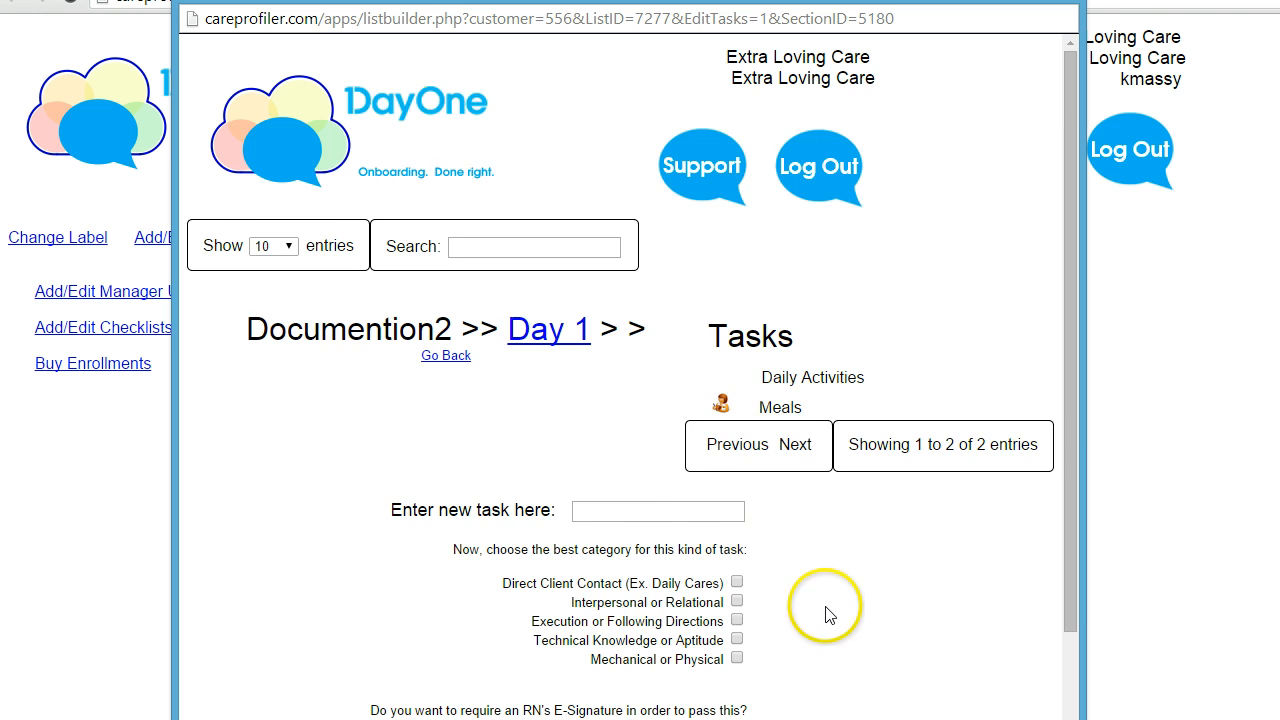
# Add an ADLs task to Day 1 in the Direct Client Contact category, requiring an RN signature to pass.
pyautogui.scroll(-1, 757, 645)
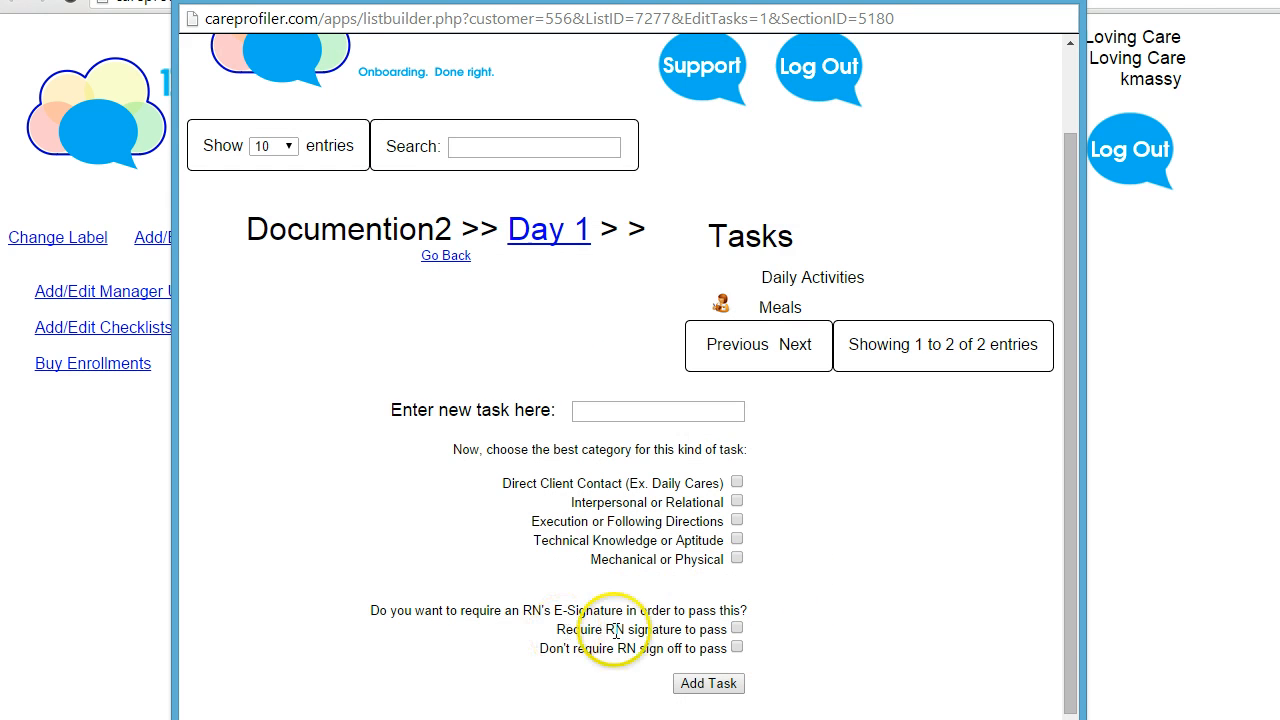
pyautogui.scroll(1, 737, 520)
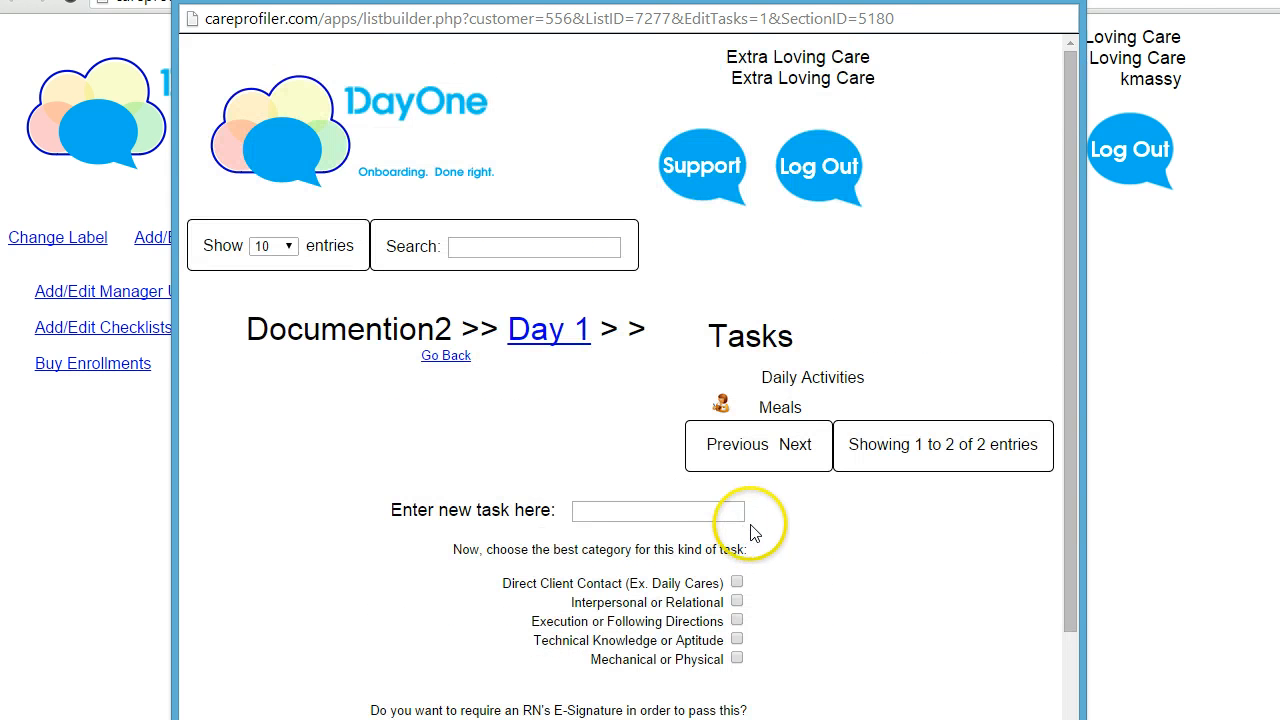
pyautogui.click(718, 510)
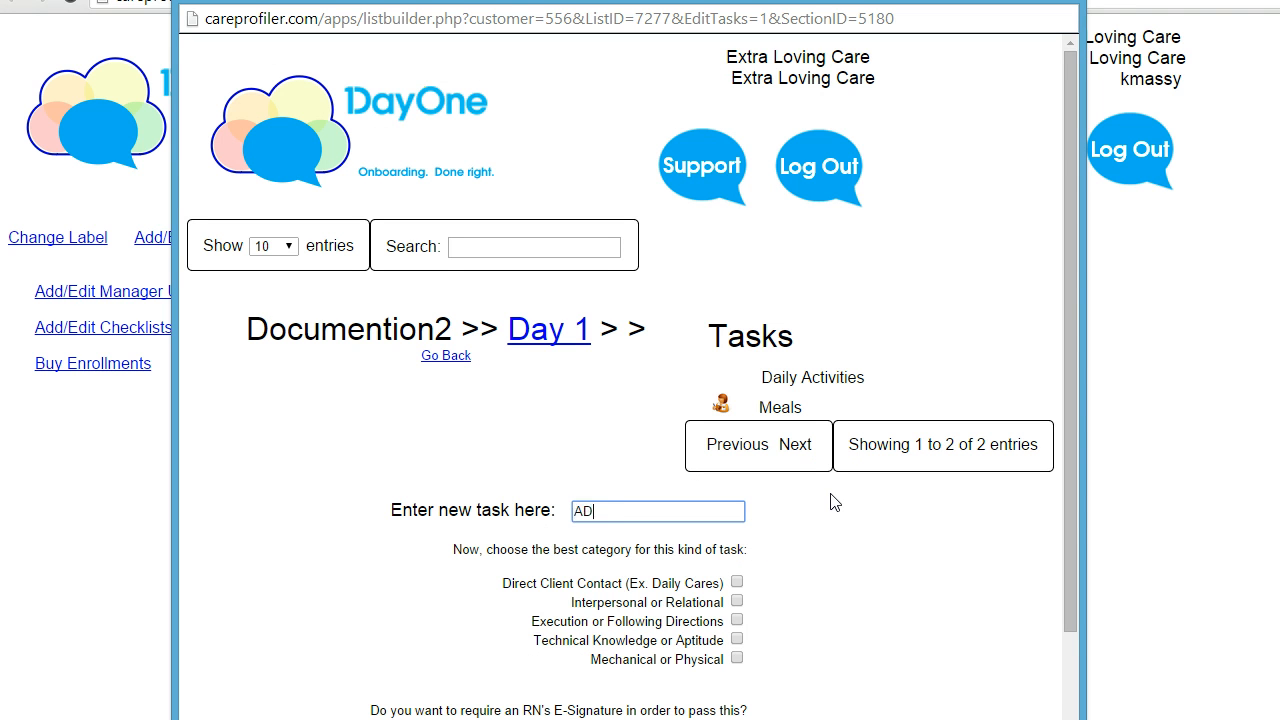
pyautogui.click(737, 600)
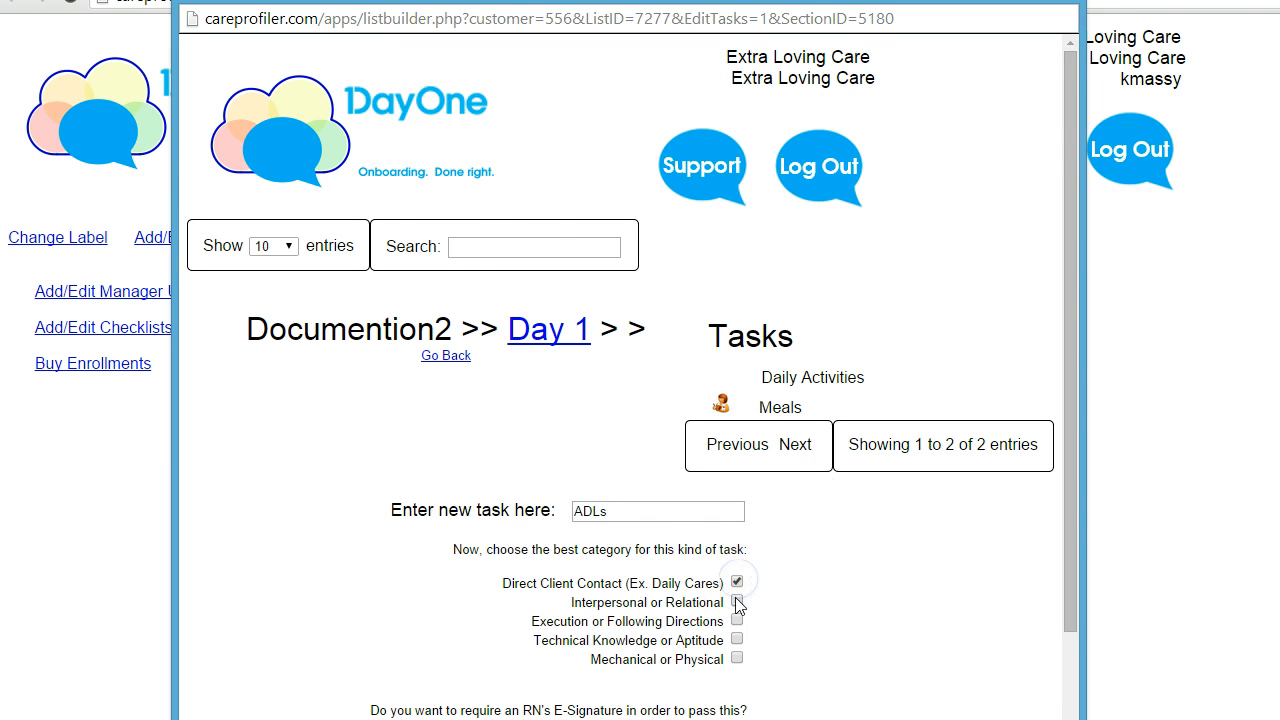
pyautogui.scroll(-1, 737, 605)
pyautogui.click(737, 625)
pyautogui.click(726, 684)
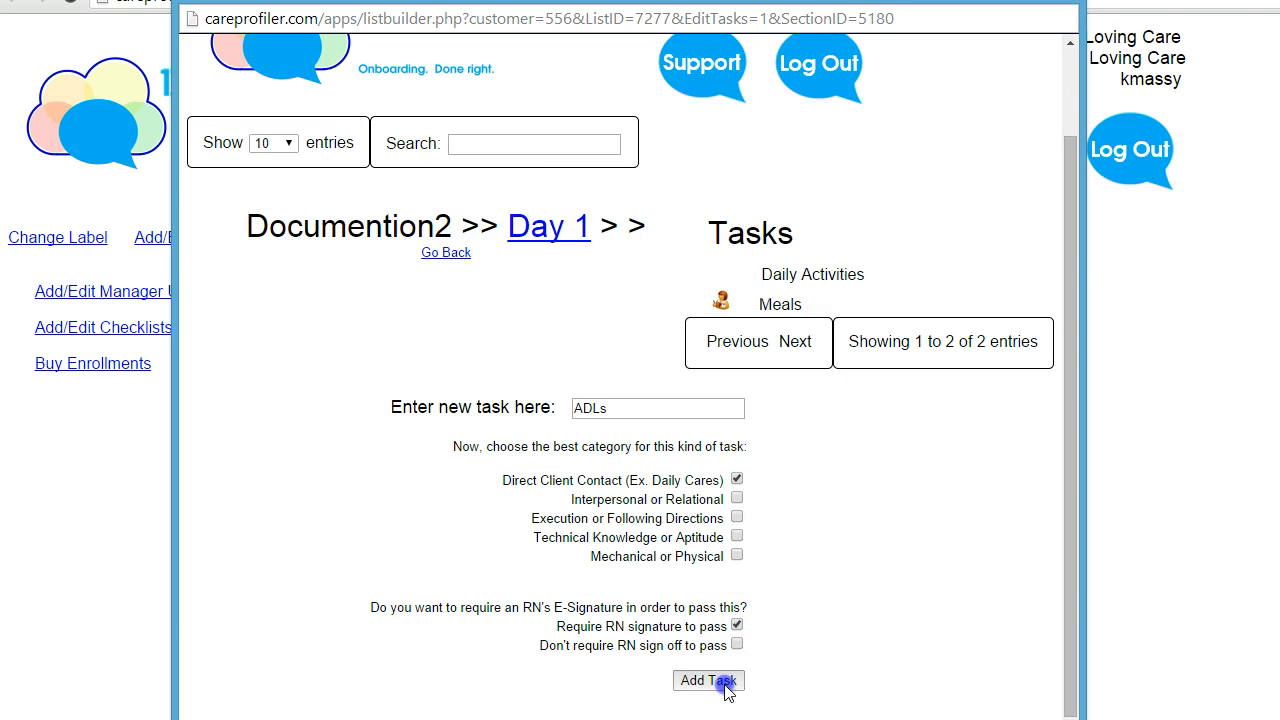
# Add a Dressing task to Day 1 in the Mechanical or Physical category, without requiring an RN signature.
pyautogui.click(682, 540)
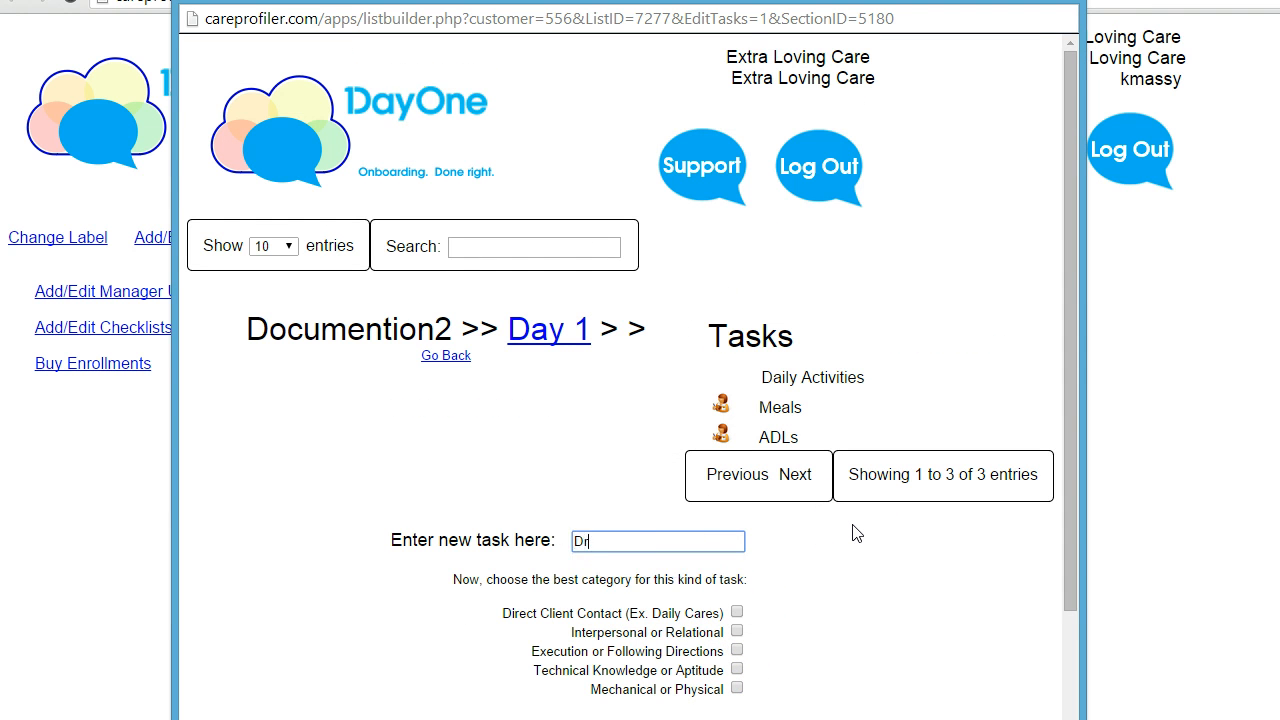
pyautogui.scroll(-2, 860, 530)
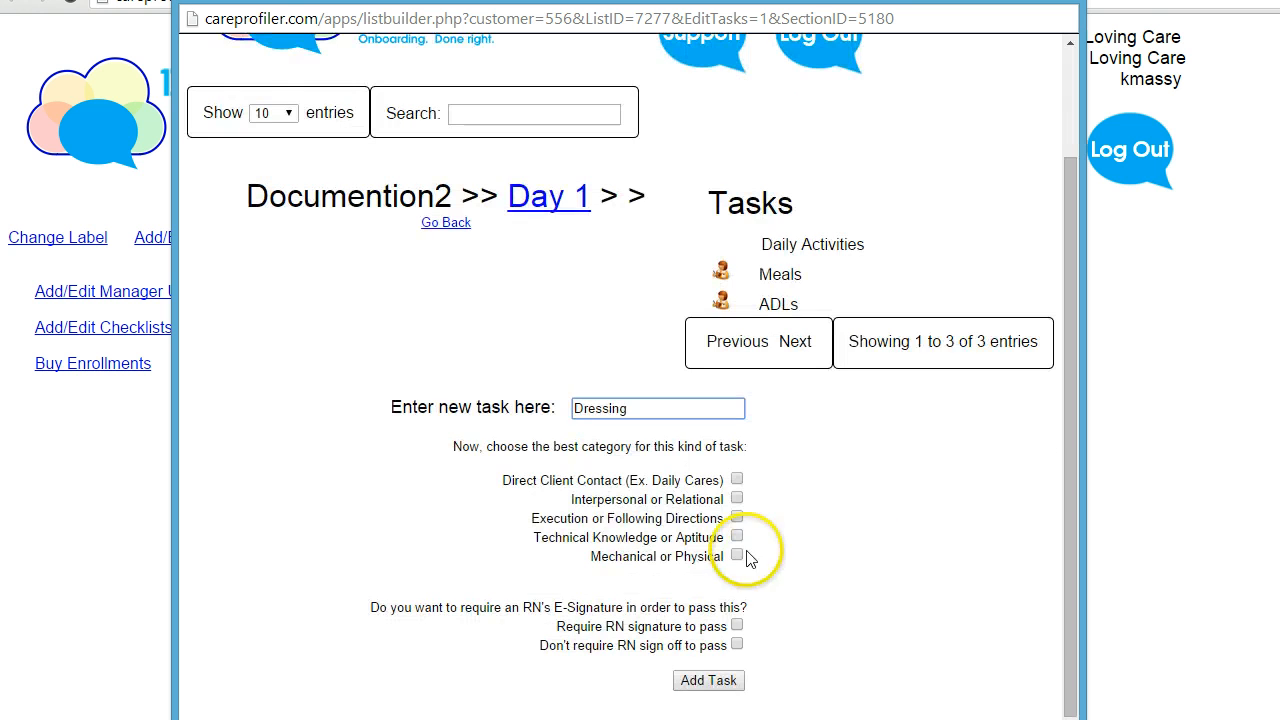
pyautogui.click(737, 556)
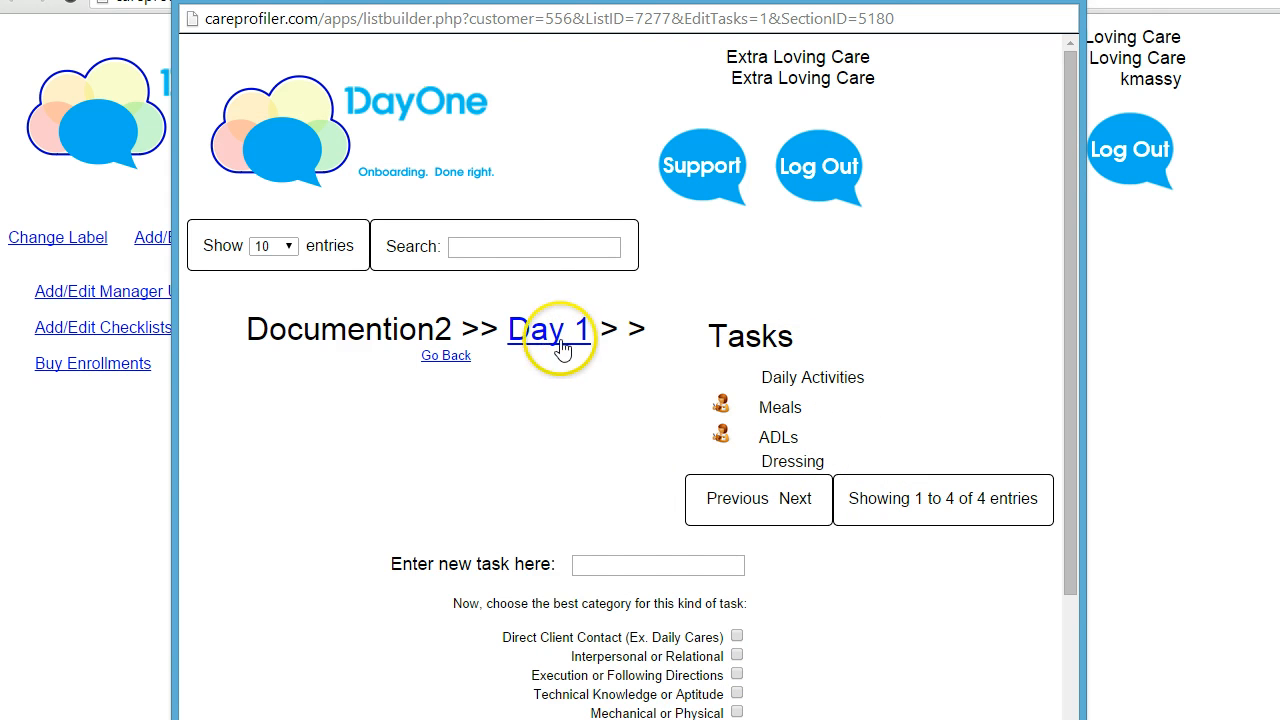
# Leave the Day 1 tasks, view the Day 2 section's task page and return to the Documention2 section list.
pyautogui.click(455, 360)
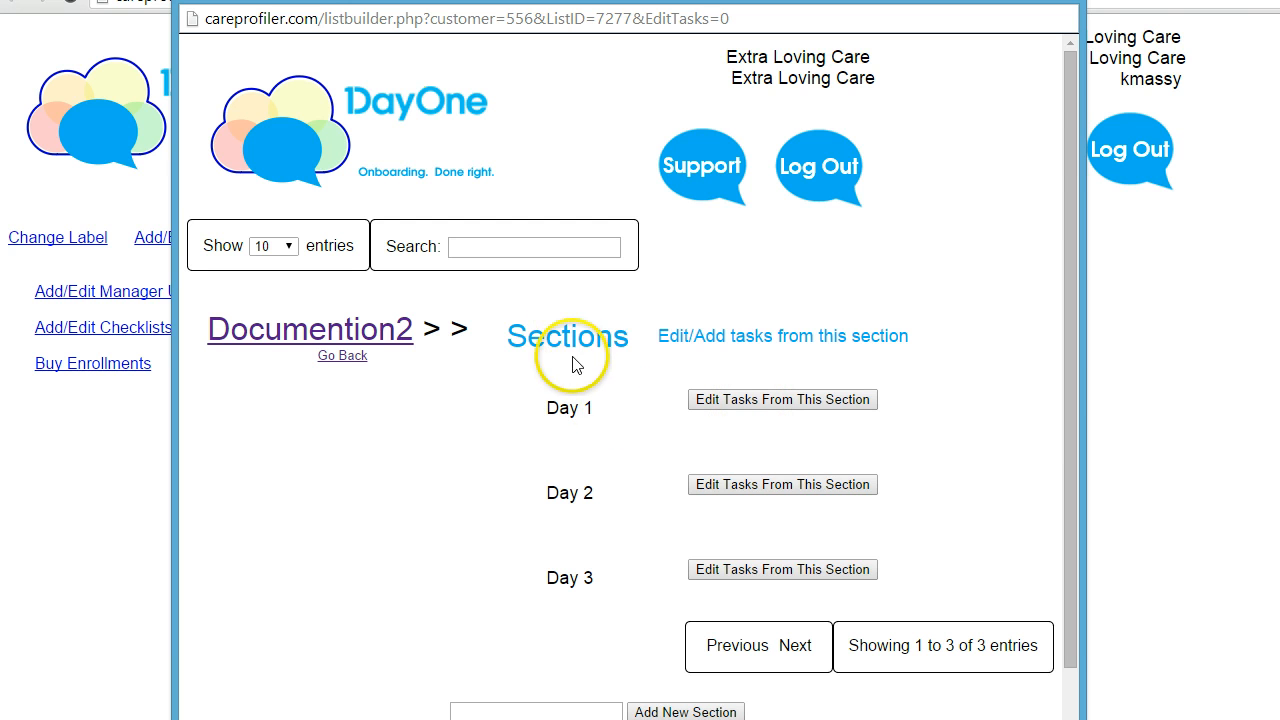
pyautogui.click(781, 486)
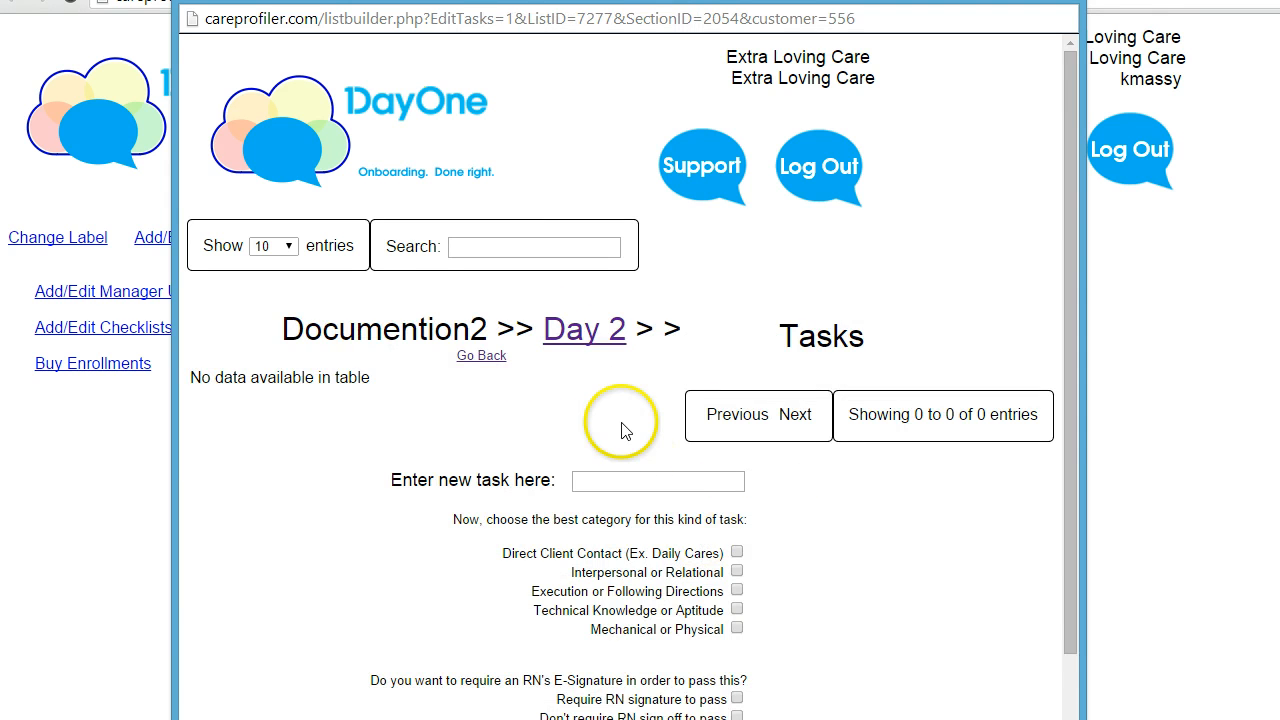
pyautogui.click(598, 333)
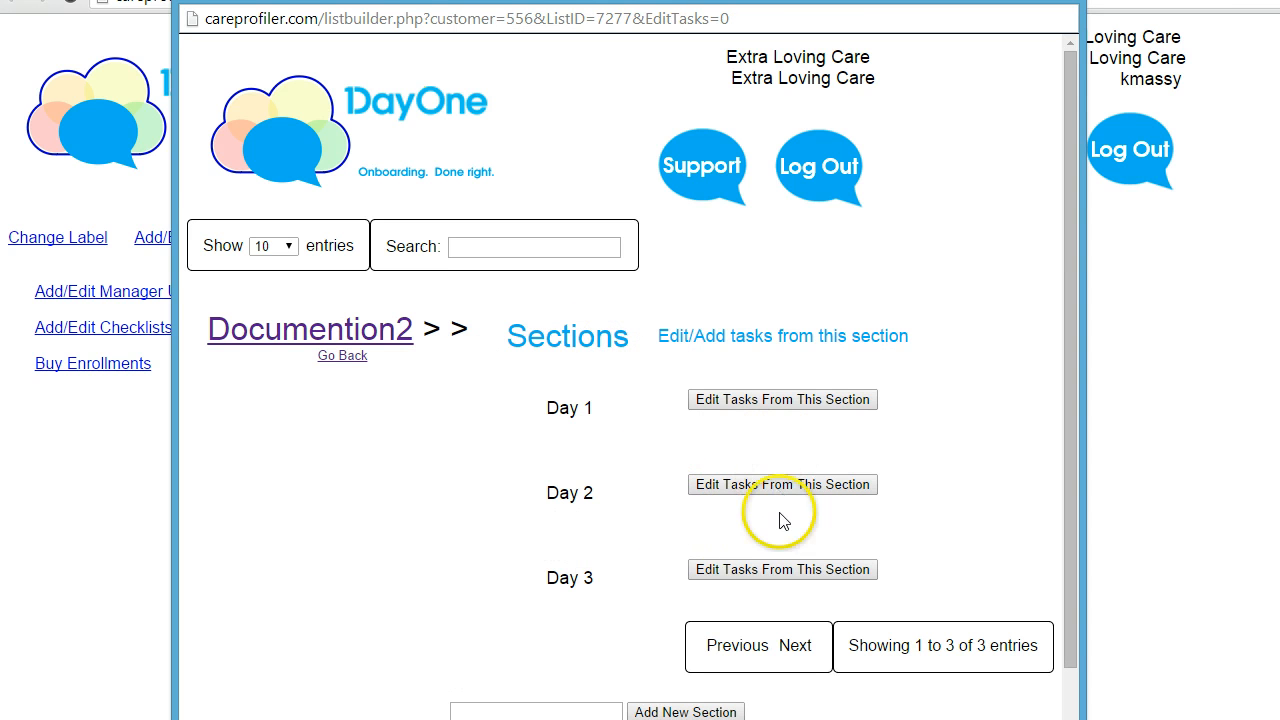
# Go back to the Extra Loving Care checklists, reopen Documention2 to review its sections and return to the checklist overview.
pyautogui.click(342, 358)
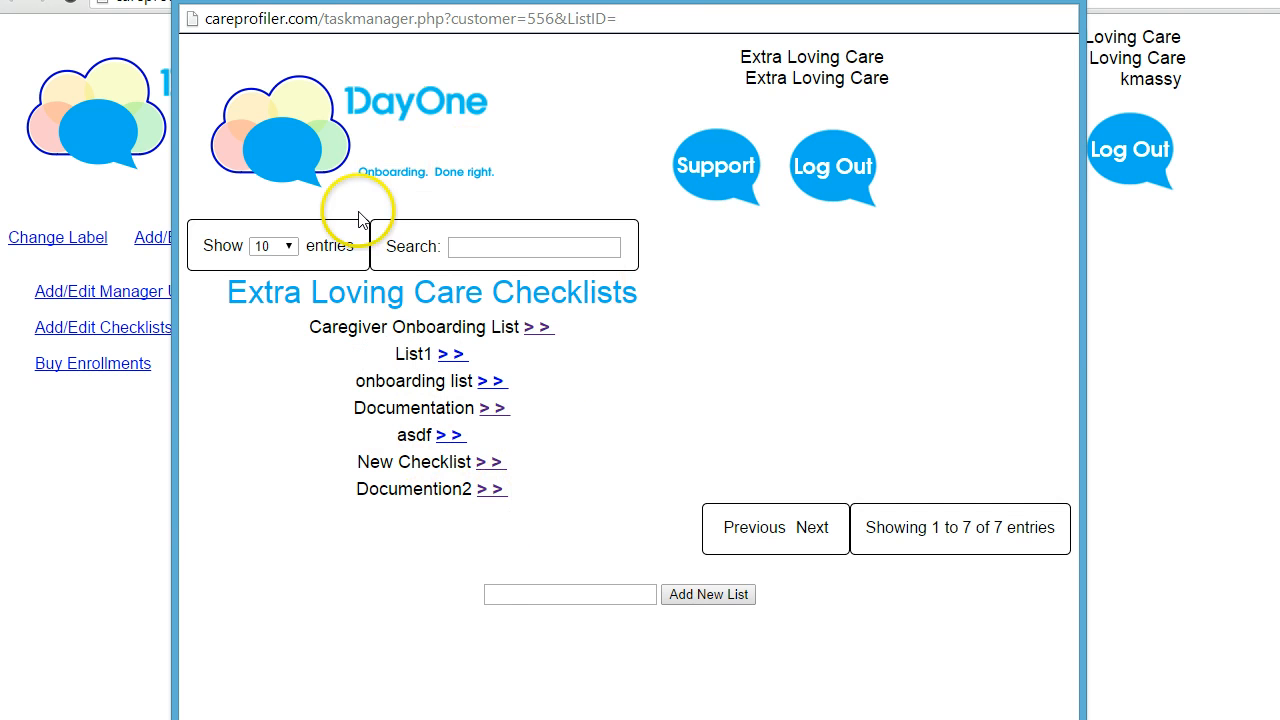
pyautogui.click(494, 491)
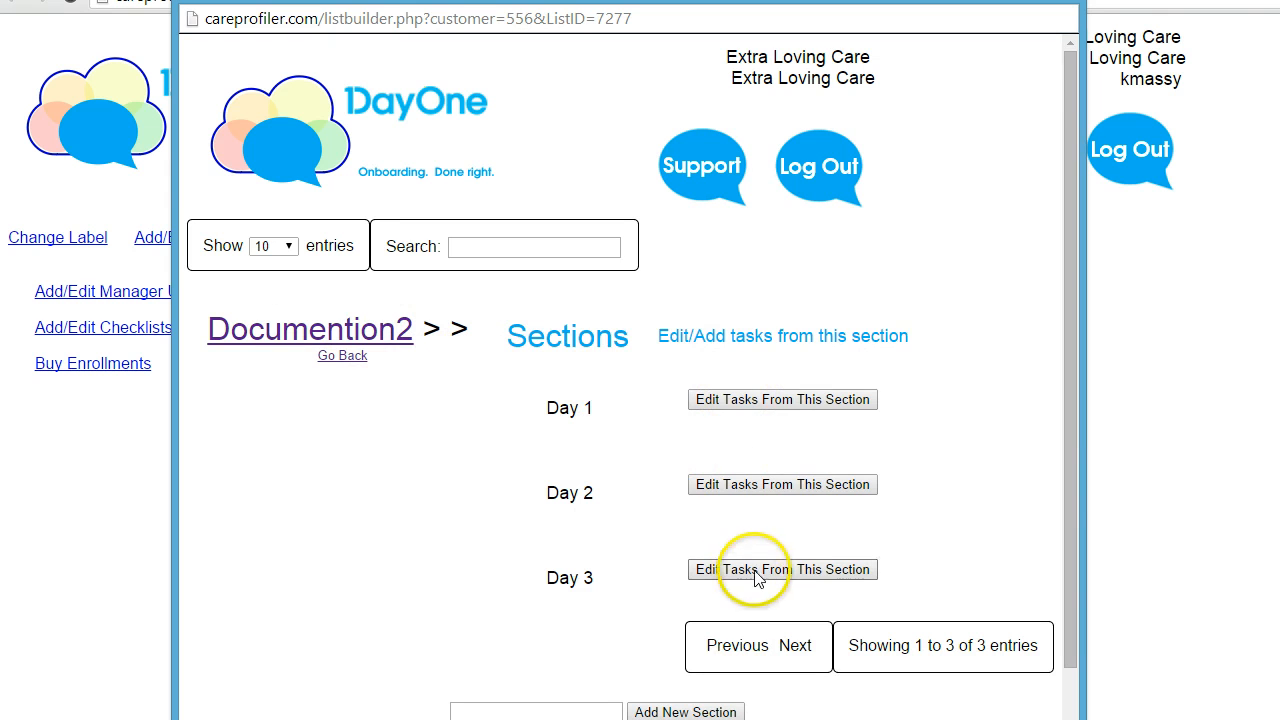
pyautogui.click(343, 357)
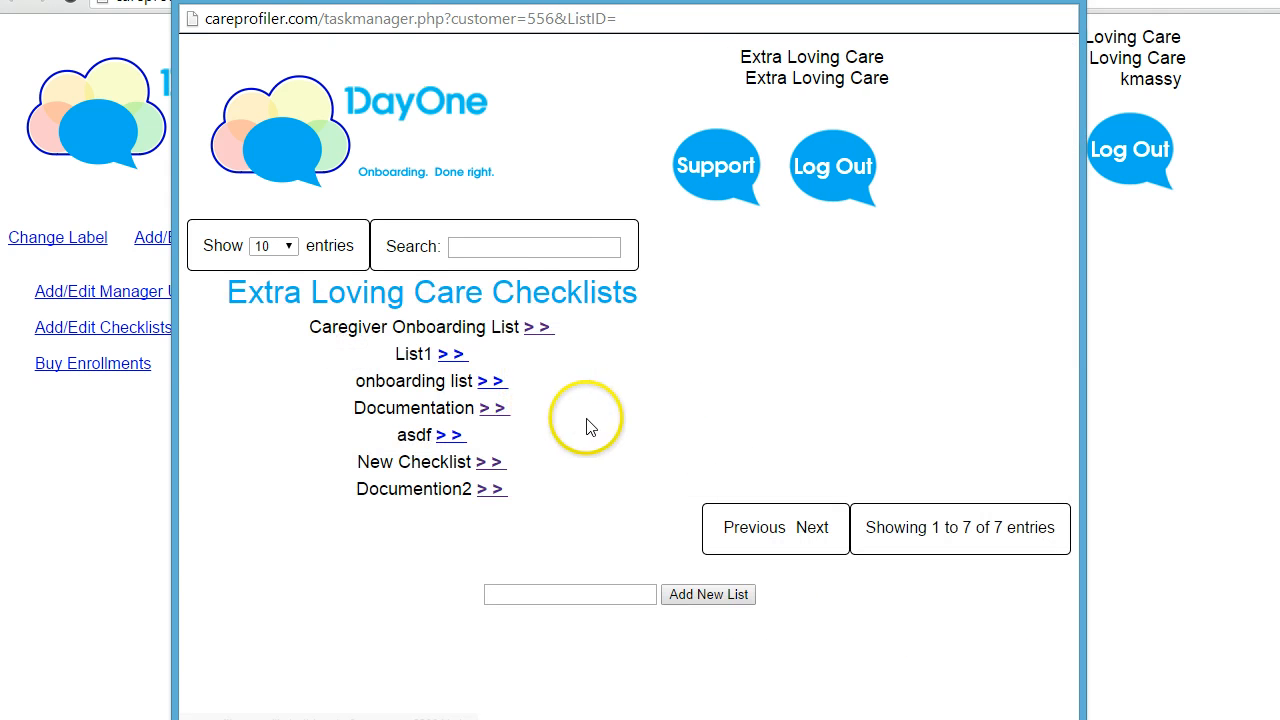